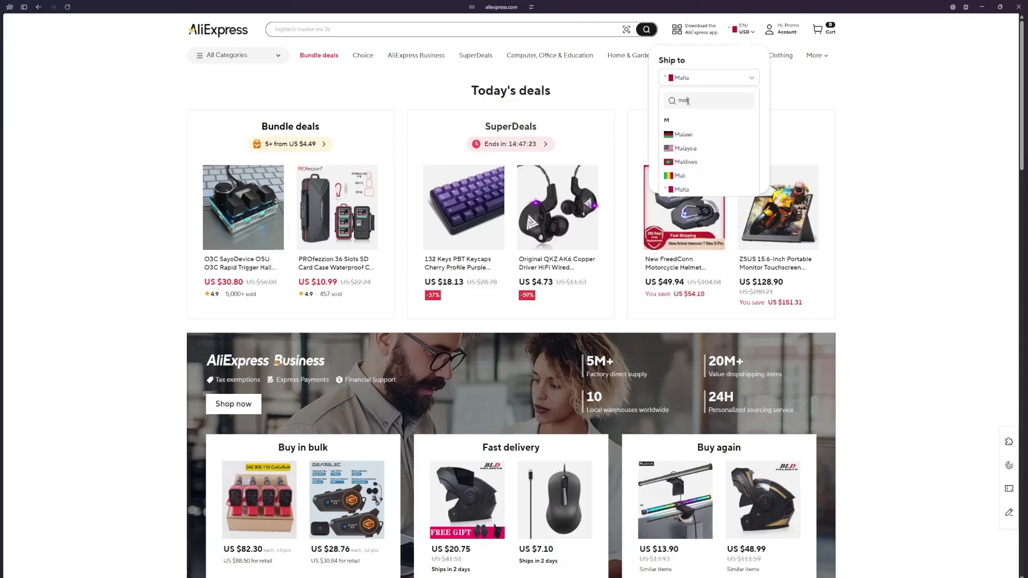
- Save the site preferences with Malta as the shipping country, English as the language and USD ( US Dollar ) as the currency
{"action": "left_click", "coordinate": [689, 135]}
{"action": "left_click", "coordinate": [686, 115]}
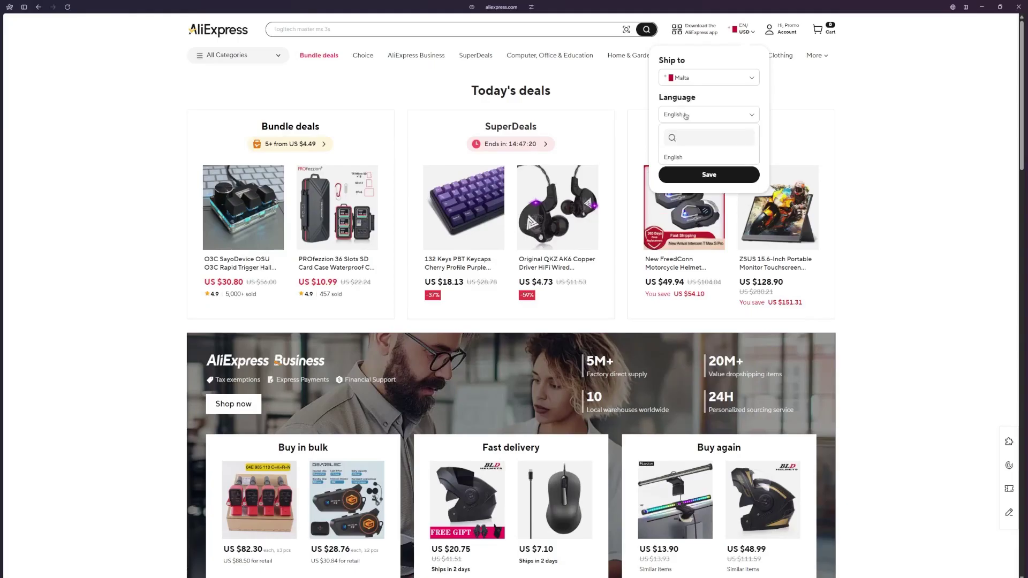
{"action": "left_click", "coordinate": [679, 157]}
{"action": "left_click", "coordinate": [687, 153]}
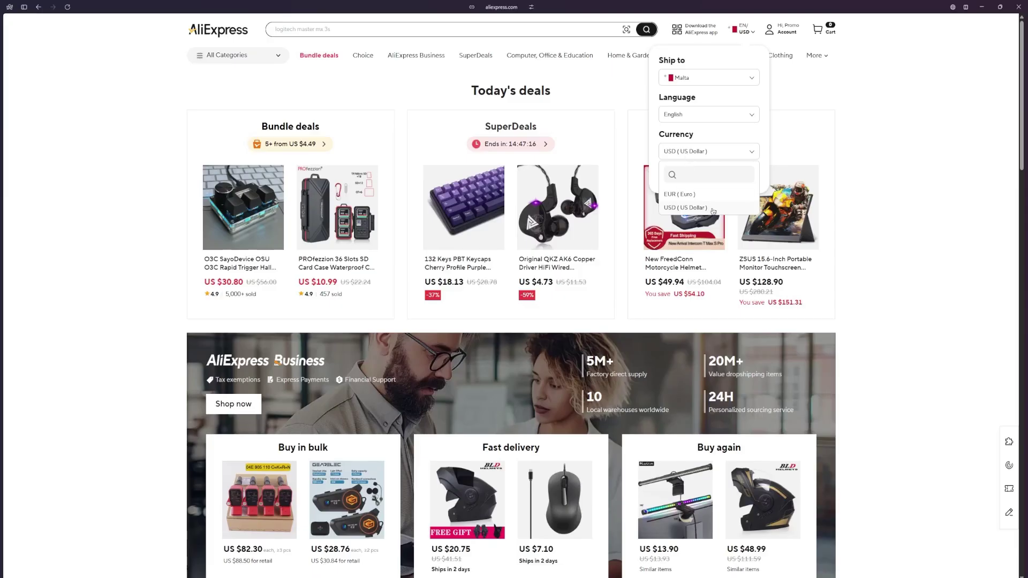
{"action": "left_click", "coordinate": [699, 146]}
{"action": "left_click", "coordinate": [707, 172]}
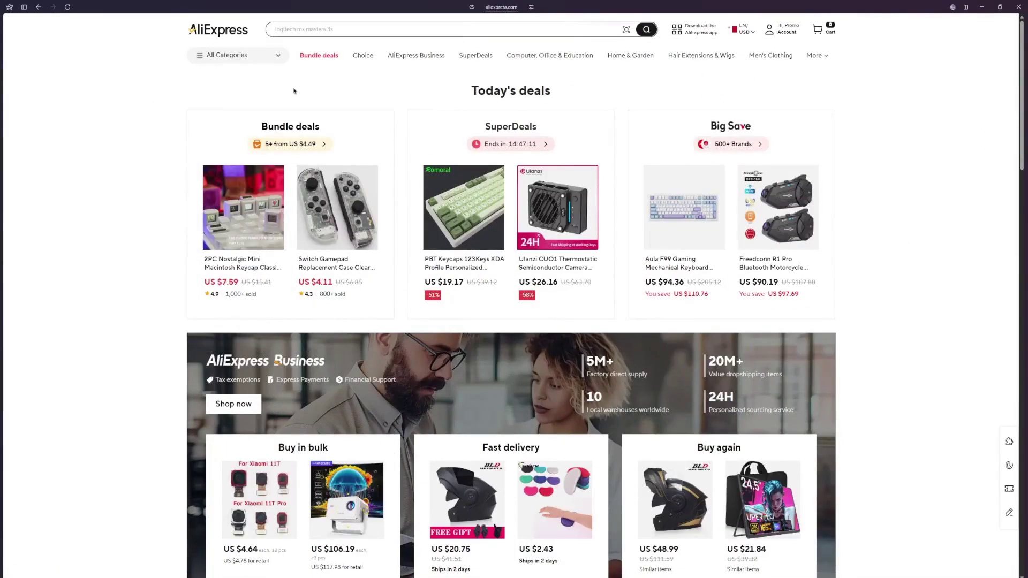
- Examine the home page's deals, category sections and recommended product listings for a product worth evaluating
{"action": "scroll", "coordinate": [535, 247], "scroll_direction": "down", "scroll_amount": 3}
{"action": "scroll", "coordinate": [543, 249], "scroll_direction": "up", "scroll_amount": 2}
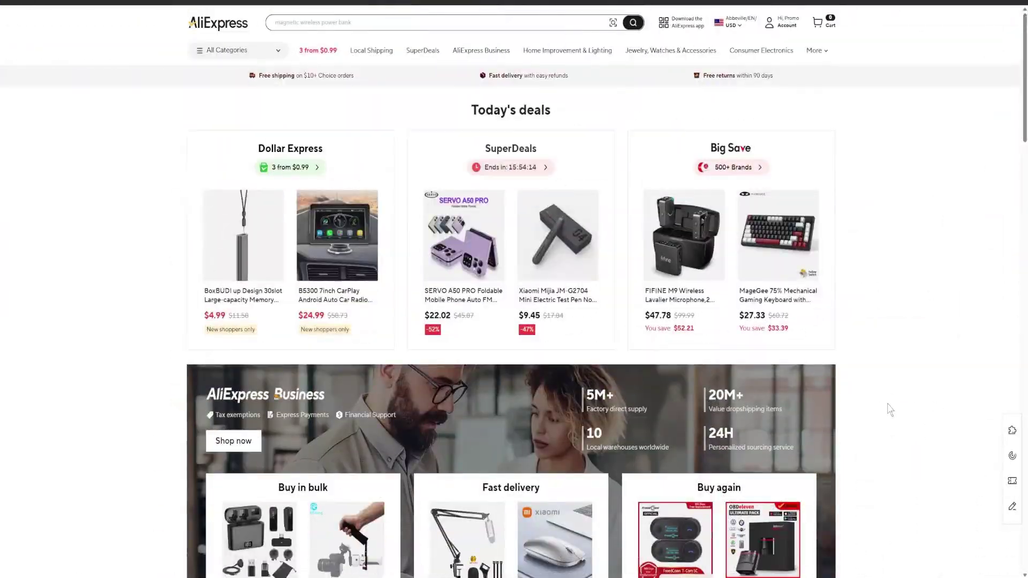
{"action": "scroll", "coordinate": [862, 415], "scroll_direction": "down", "scroll_amount": 18}
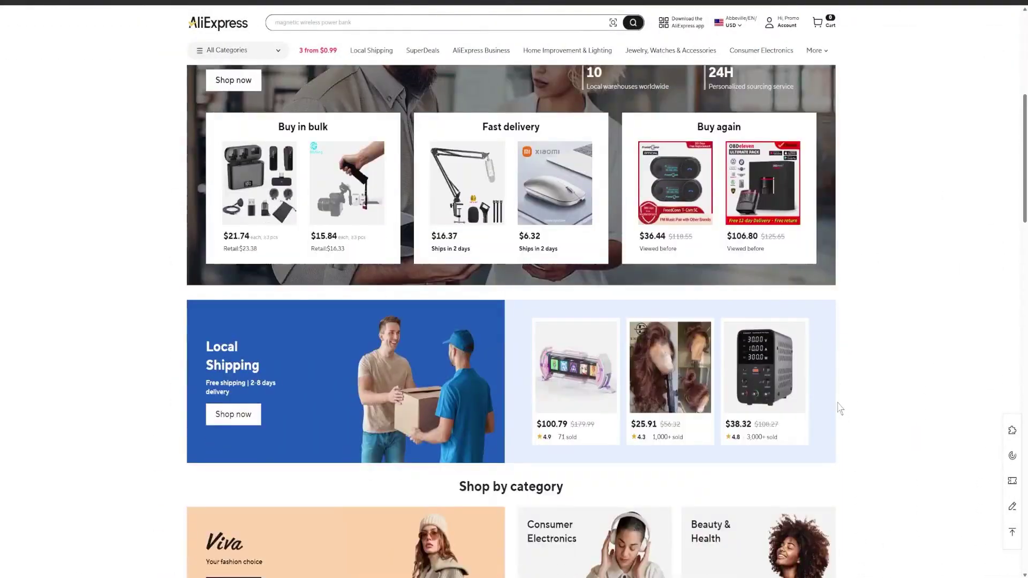
{"action": "scroll", "coordinate": [475, 338], "scroll_direction": "down", "scroll_amount": 6}
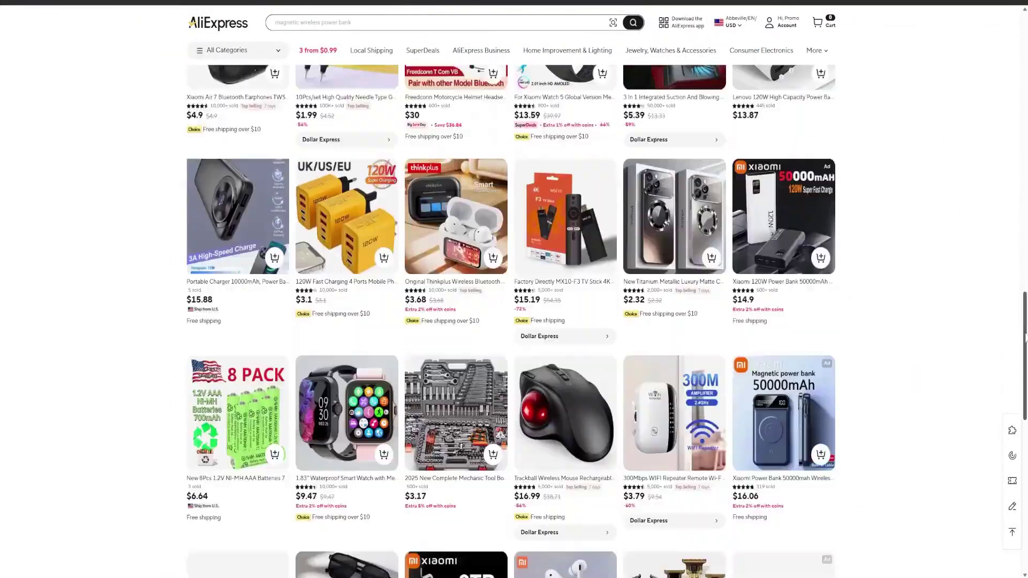
{"action": "scroll", "coordinate": [1011, 180], "scroll_direction": "up", "scroll_amount": 15}
{"action": "scroll", "coordinate": [1010, 181], "scroll_direction": "down", "scroll_amount": 20}
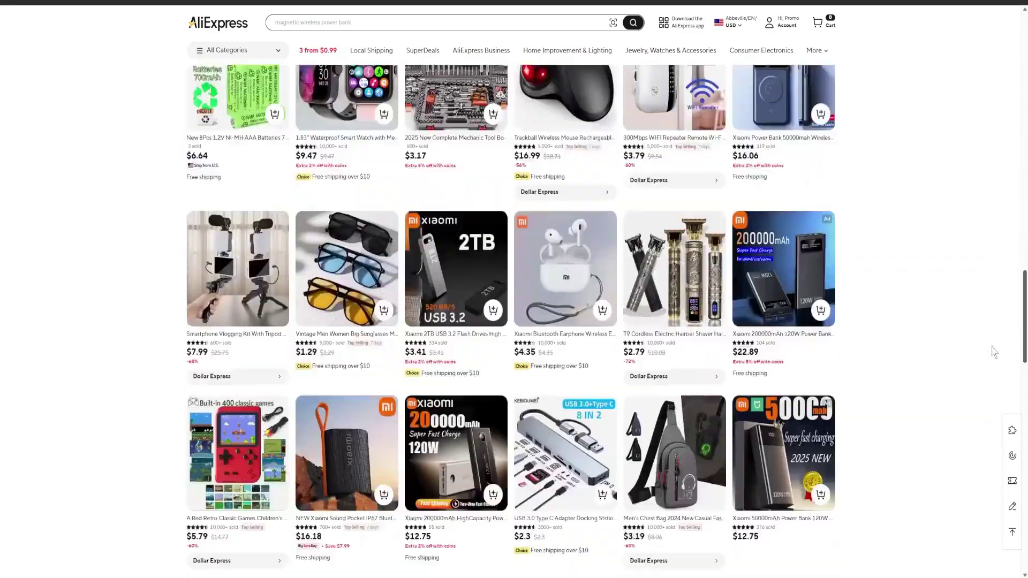
{"action": "scroll", "coordinate": [1014, 127], "scroll_direction": "up", "scroll_amount": 20}
{"action": "scroll", "coordinate": [1014, 126], "scroll_direction": "up", "scroll_amount": 5}
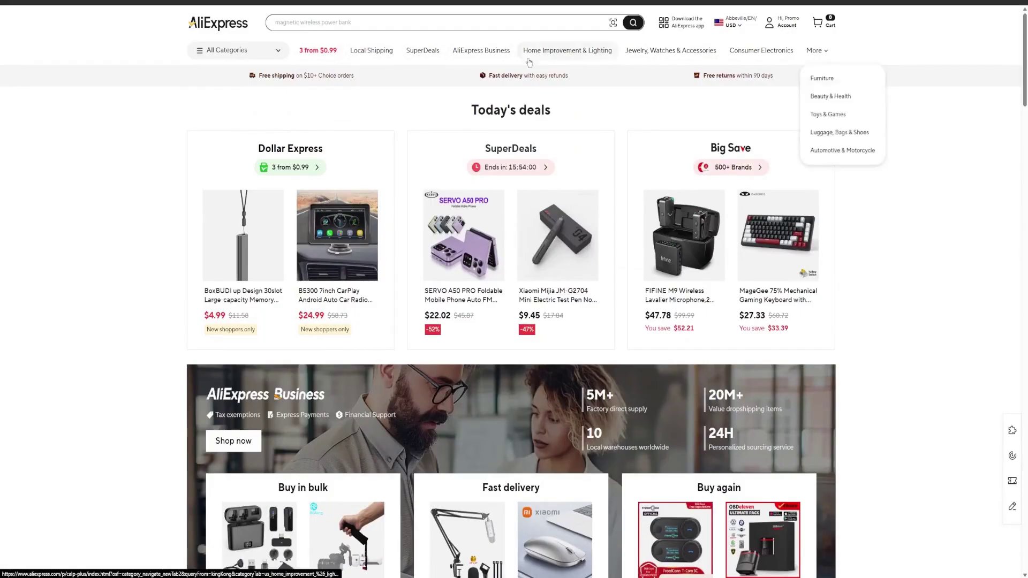
{"action": "scroll", "coordinate": [573, 292], "scroll_direction": "down", "scroll_amount": 10}
{"action": "scroll", "coordinate": [573, 292], "scroll_direction": "down", "scroll_amount": 15}
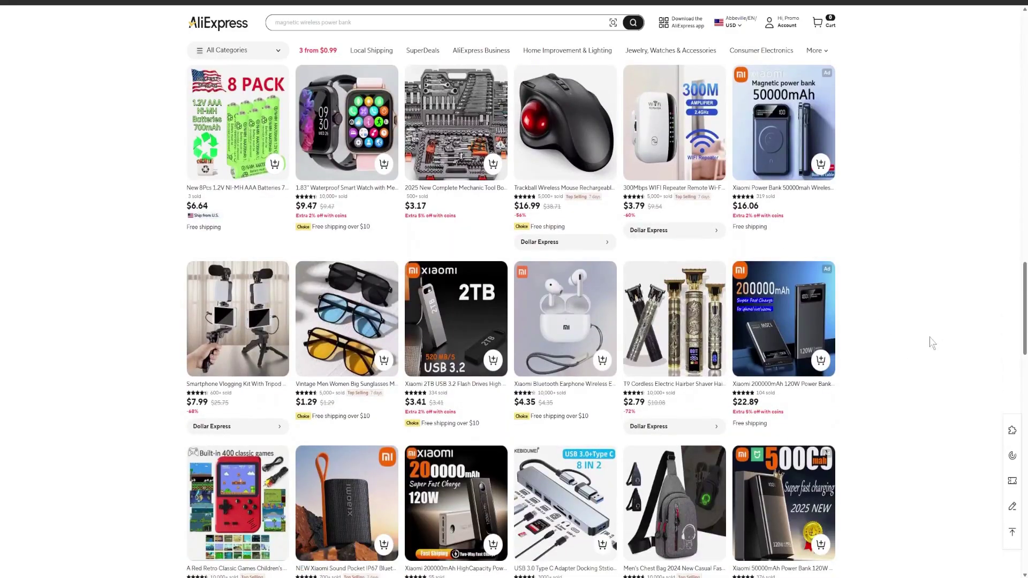
{"action": "scroll", "coordinate": [830, 376], "scroll_direction": "down", "scroll_amount": 1}
{"action": "scroll", "coordinate": [830, 376], "scroll_direction": "down", "scroll_amount": 4}
{"action": "scroll", "coordinate": [830, 376], "scroll_direction": "up", "scroll_amount": 4}
{"action": "scroll", "coordinate": [831, 376], "scroll_direction": "down", "scroll_amount": 8}
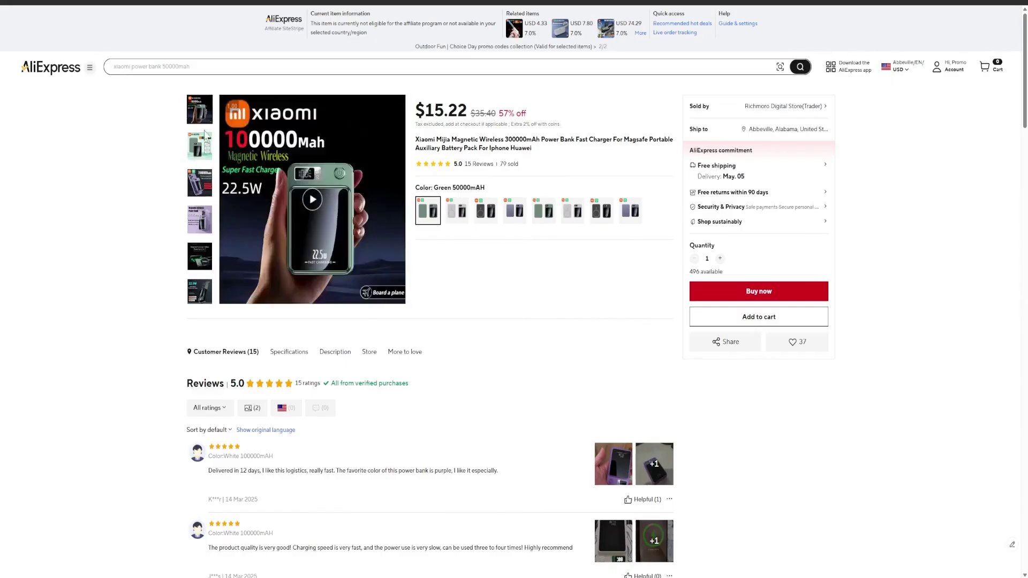
- Highlight the full title of the Xiaomi Mijia Magnetic Wireless power bank to read its advertised capacity
{"action": "left_click_drag", "start_coordinate": [416, 140], "coordinate": [558, 151]}
{"action": "left_click", "coordinate": [530, 150]}
{"action": "left_click", "coordinate": [418, 139]}
{"action": "left_click", "coordinate": [560, 153]}
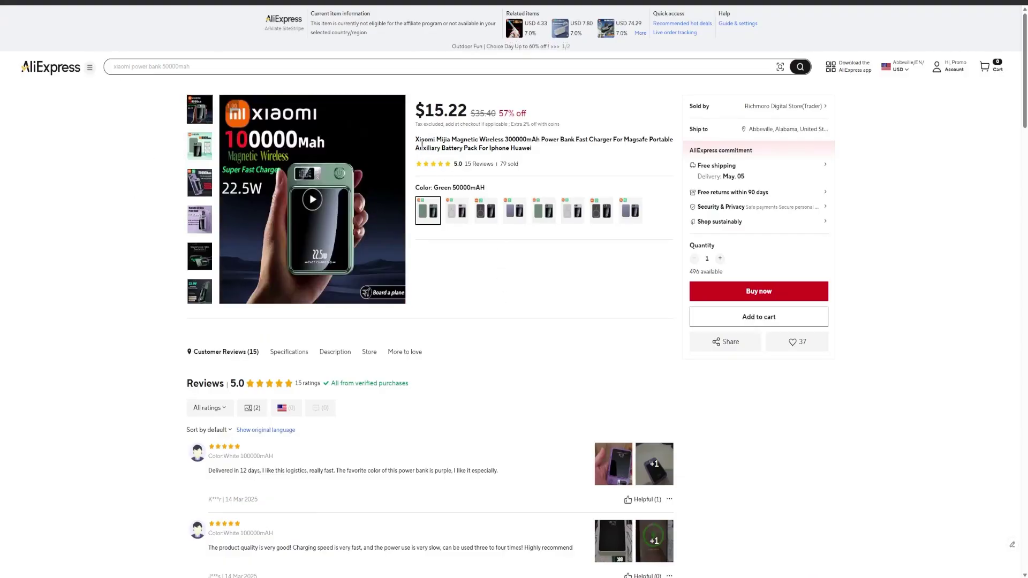
{"action": "left_click_drag", "start_coordinate": [417, 140], "coordinate": [562, 152]}
{"action": "left_click", "coordinate": [610, 161]}
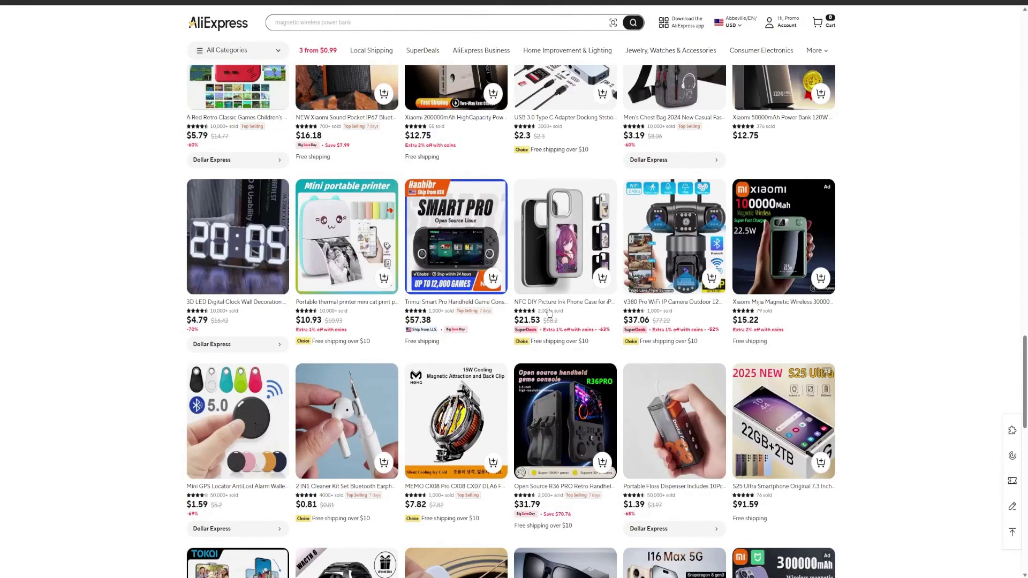
- Open the Xiaomi Mijia Magnetic Wireless power bank from the recommended products and look through its color variants
{"action": "mouse_move", "coordinate": [534, 325]}
{"action": "left_click", "coordinate": [784, 241]}
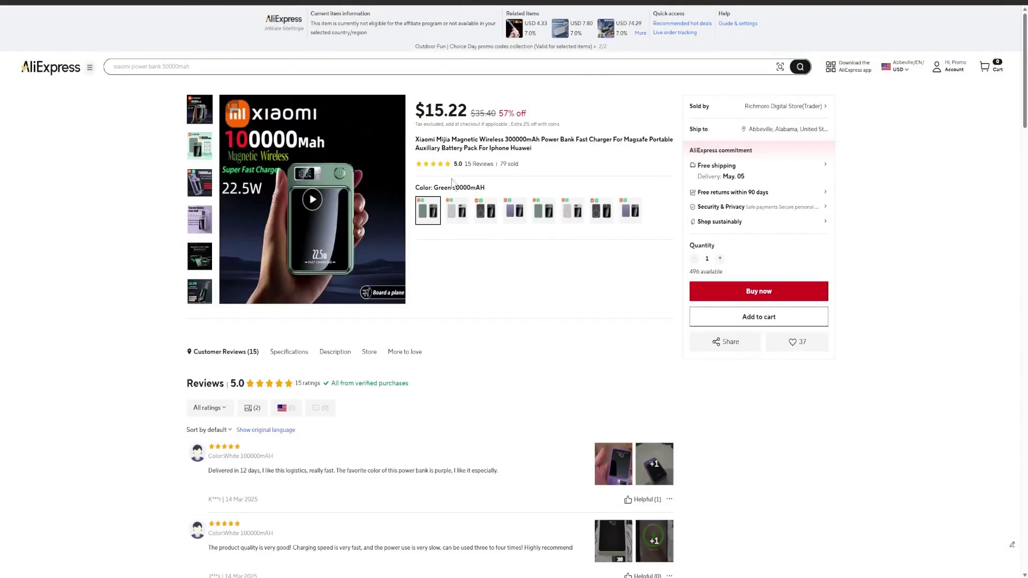
{"action": "left_click", "coordinate": [457, 213]}
{"action": "left_click", "coordinate": [485, 212]}
{"action": "left_click", "coordinate": [514, 211]}
{"action": "left_click", "coordinate": [570, 213]}
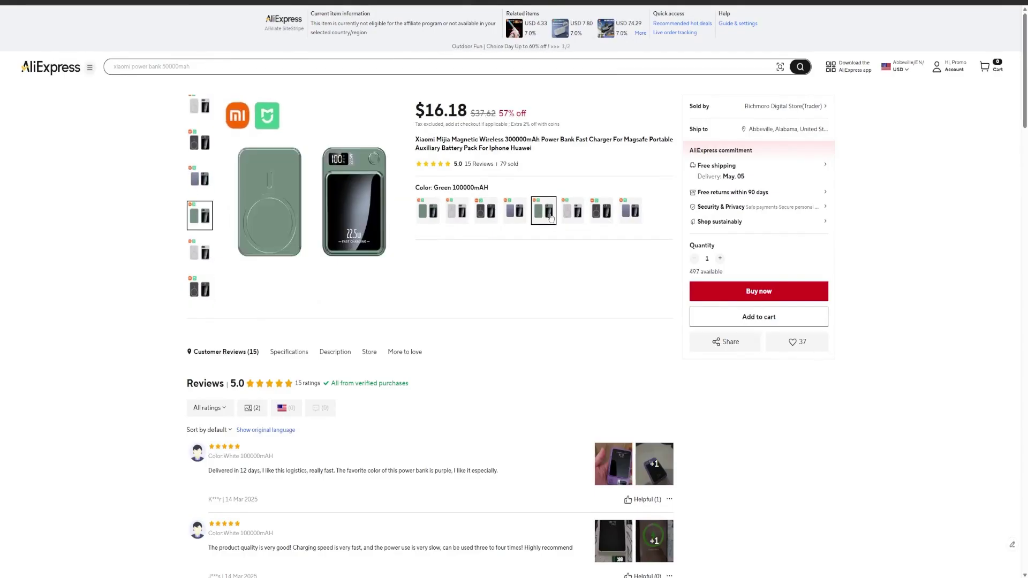
- Switch back and forth between the power bank's 50000mAH and 100000mAH color variants to check their capacities
{"action": "left_click", "coordinate": [522, 217]}
{"action": "left_click", "coordinate": [545, 216]}
{"action": "left_click", "coordinate": [573, 216]}
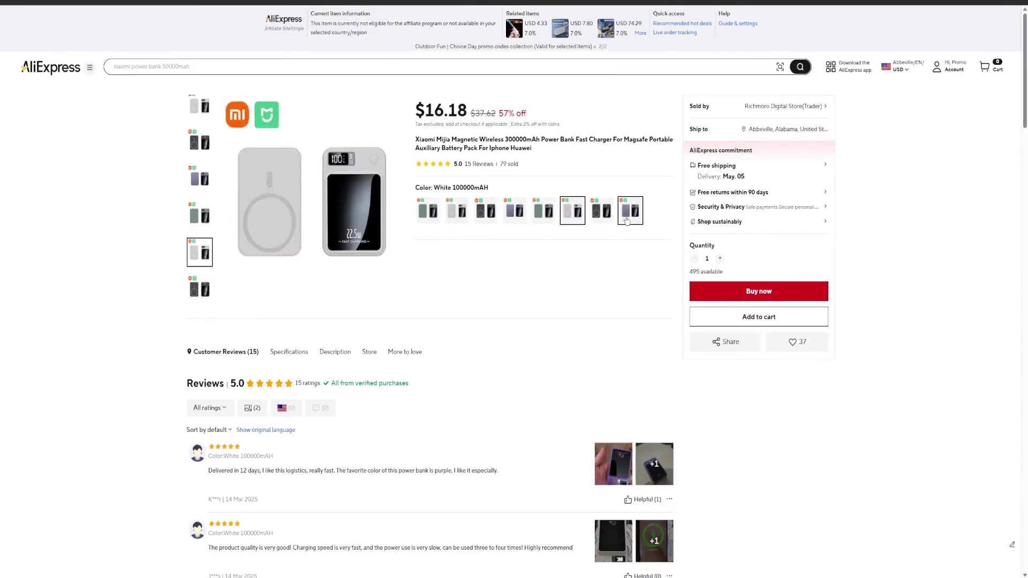
{"action": "left_click", "coordinate": [629, 217]}
{"action": "left_click", "coordinate": [572, 218]}
{"action": "left_click", "coordinate": [543, 214]}
{"action": "left_click", "coordinate": [515, 214]}
{"action": "left_click", "coordinate": [485, 214]}
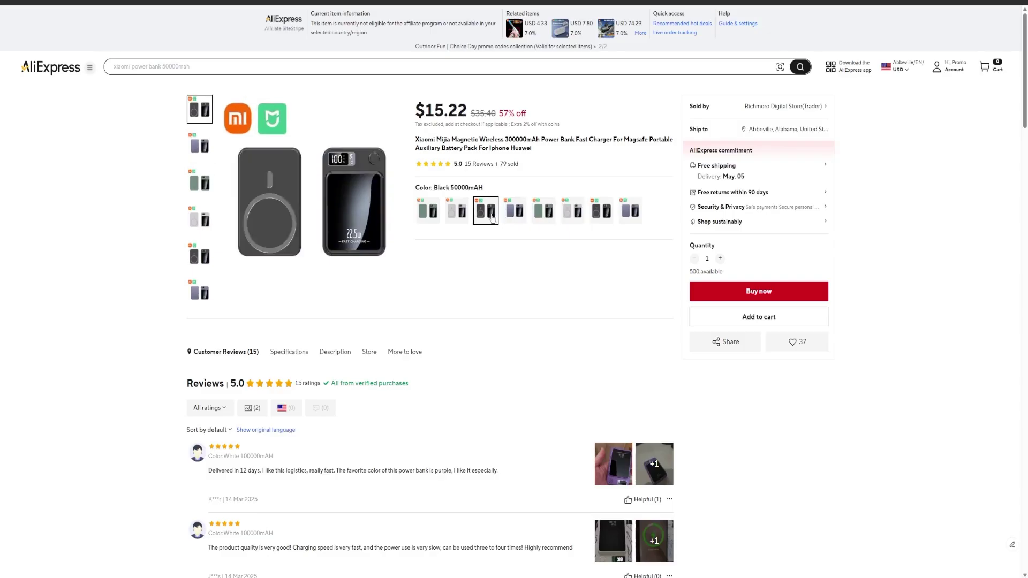
- Compare the prices of the 50000mAH and 100000mAH variants by highlighting the price for each
{"action": "left_click_drag", "start_coordinate": [418, 111], "coordinate": [466, 112]}
{"action": "left_click", "coordinate": [571, 214]}
{"action": "left_click", "coordinate": [464, 112]}
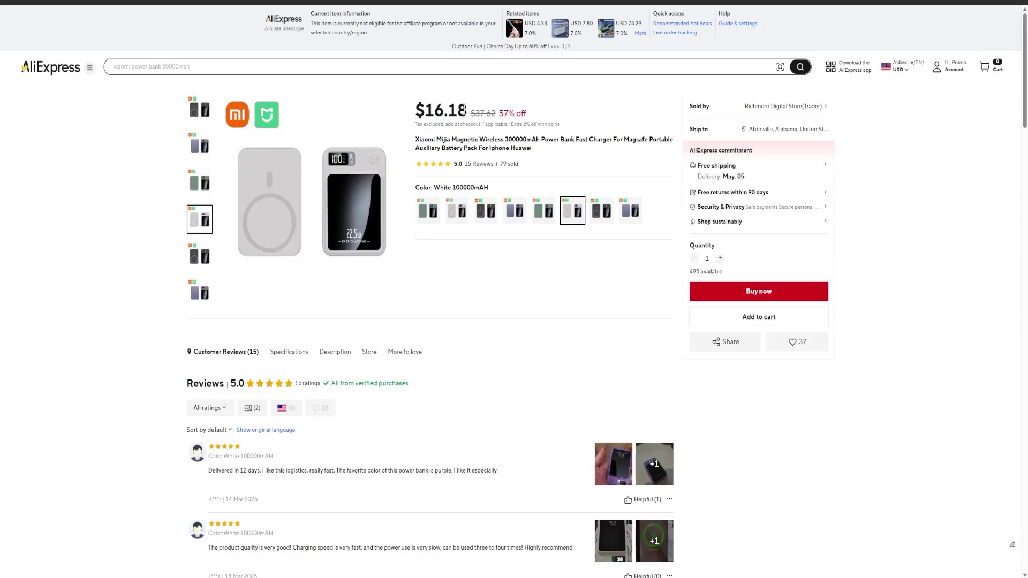
{"action": "left_click", "coordinate": [457, 209]}
{"action": "mouse_move", "coordinate": [427, 111]}
{"action": "left_mouse_down"}
{"action": "mouse_move", "coordinate": [467, 111]}
{"action": "mouse_move", "coordinate": [425, 111]}
{"action": "left_mouse_up"}
{"action": "left_click", "coordinate": [467, 111]}
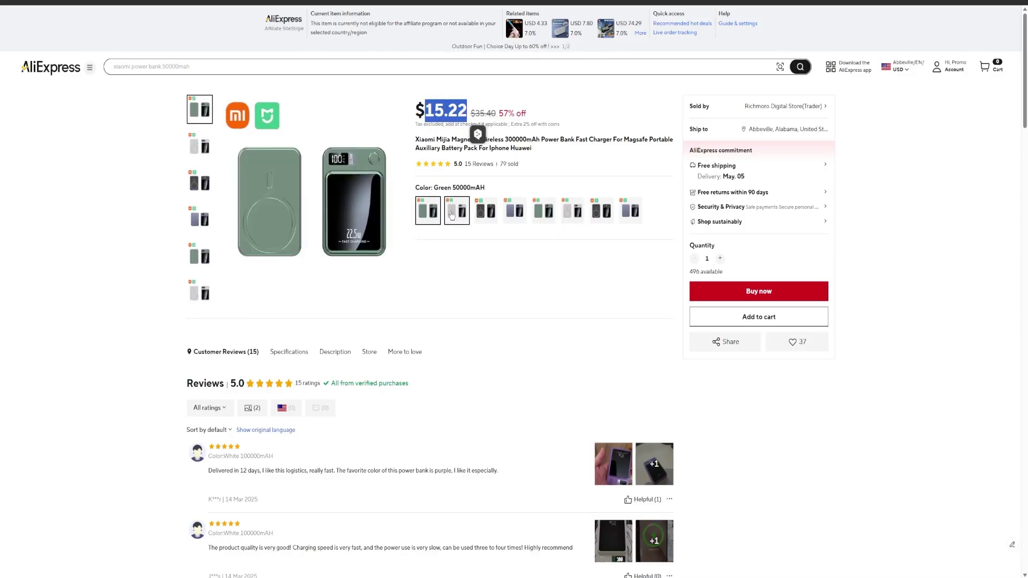
- Select the White 100000mAH variant of the power bank and highlight its price
{"action": "left_click", "coordinate": [504, 214]}
{"action": "left_click", "coordinate": [493, 216]}
{"action": "left_click", "coordinate": [568, 217]}
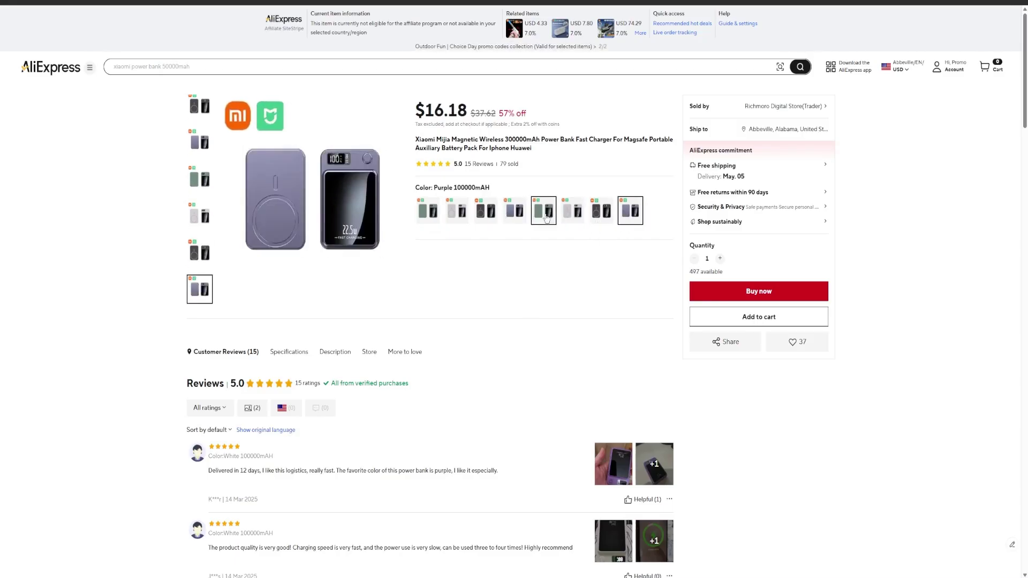
{"action": "left_click", "coordinate": [517, 215]}
{"action": "left_click", "coordinate": [571, 216]}
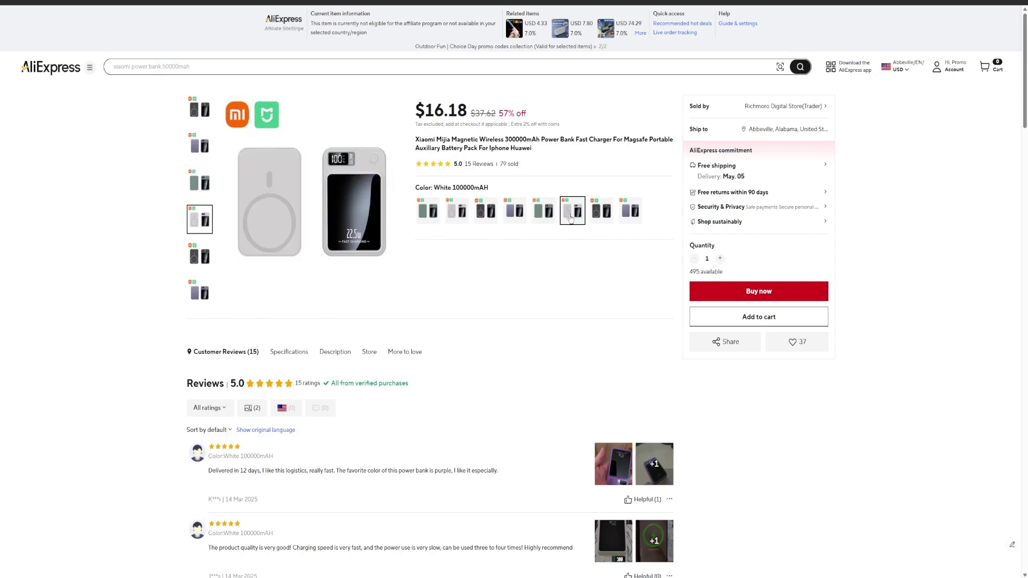
{"action": "left_click_drag", "start_coordinate": [417, 104], "coordinate": [474, 112]}
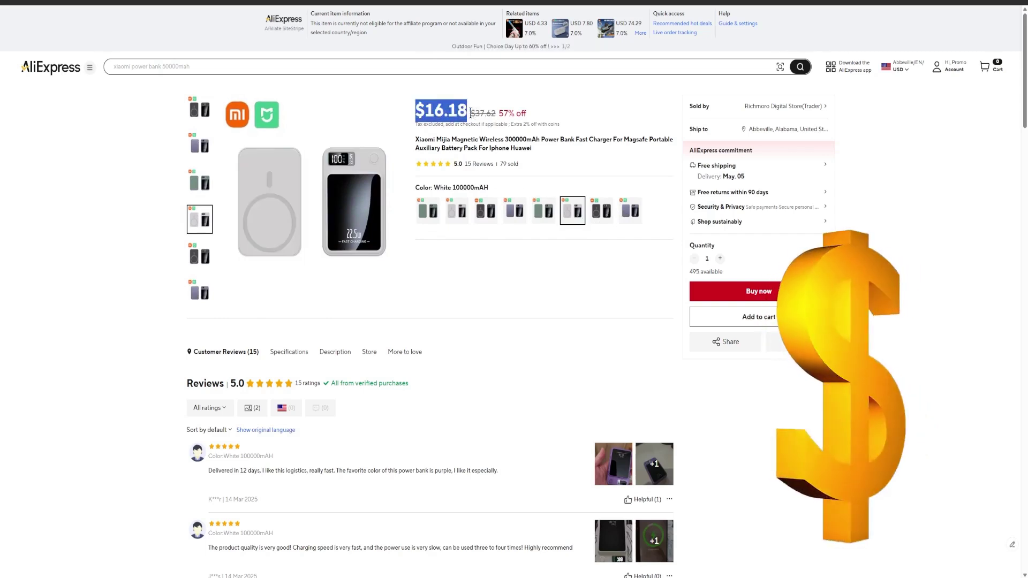
{"action": "left_click", "coordinate": [507, 232]}
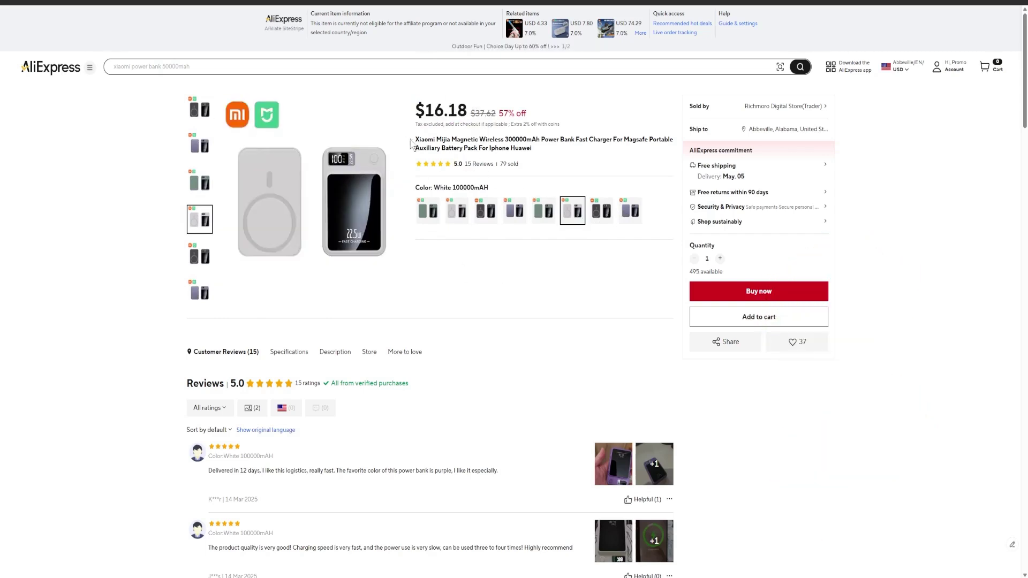
{"action": "left_click_drag", "start_coordinate": [417, 109], "coordinate": [468, 112]}
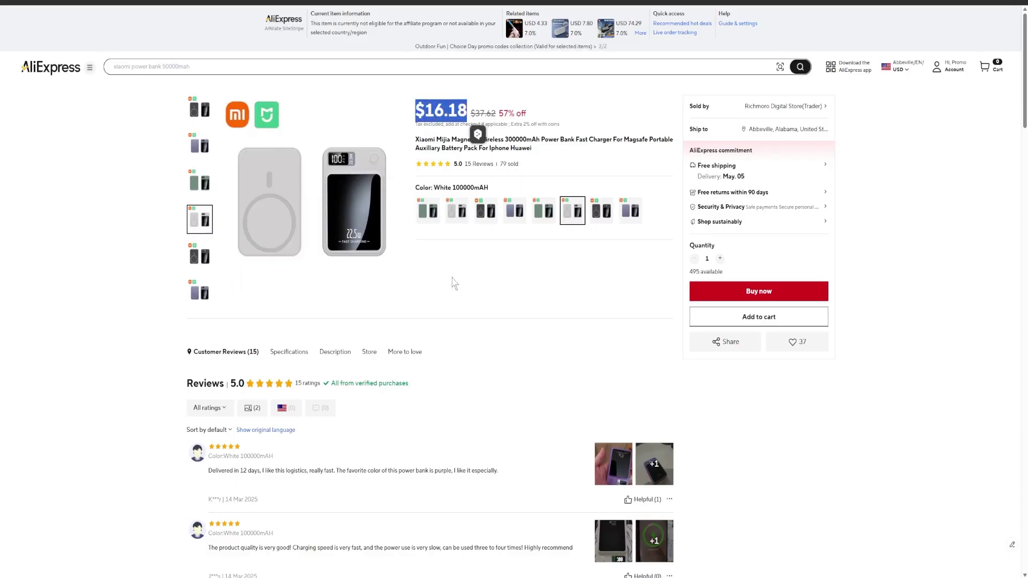
{"action": "left_click", "coordinate": [474, 298]}
- Check the product's customer reviews section, highlighting its heading, average score and number of ratings
{"action": "scroll", "coordinate": [531, 354], "scroll_direction": "down", "scroll_amount": 3}
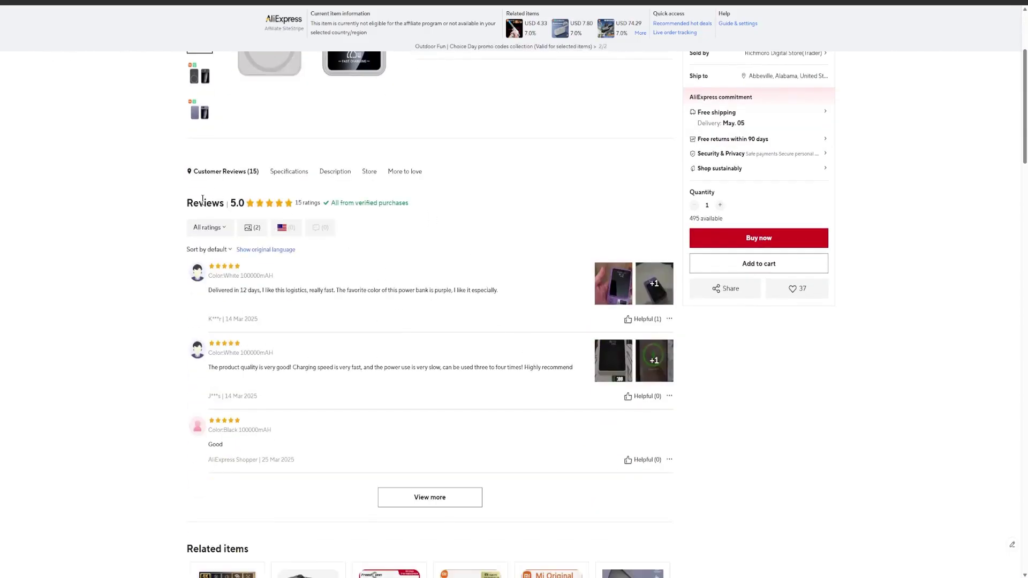
{"action": "left_click_drag", "start_coordinate": [189, 202], "coordinate": [228, 204]}
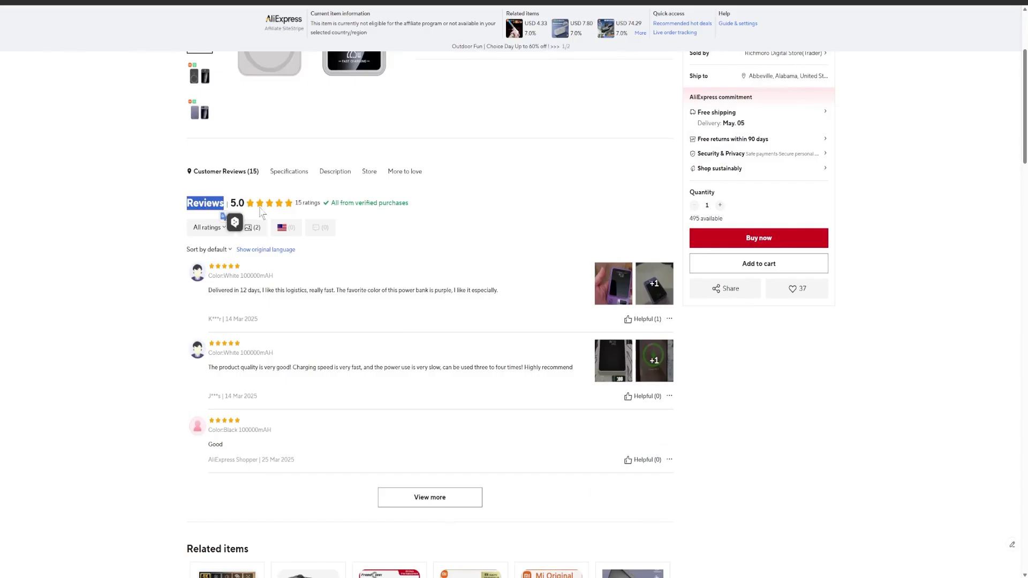
{"action": "left_click", "coordinate": [239, 201]}
{"action": "left_click_drag", "start_coordinate": [234, 204], "coordinate": [244, 204]}
{"action": "left_click", "coordinate": [488, 219]}
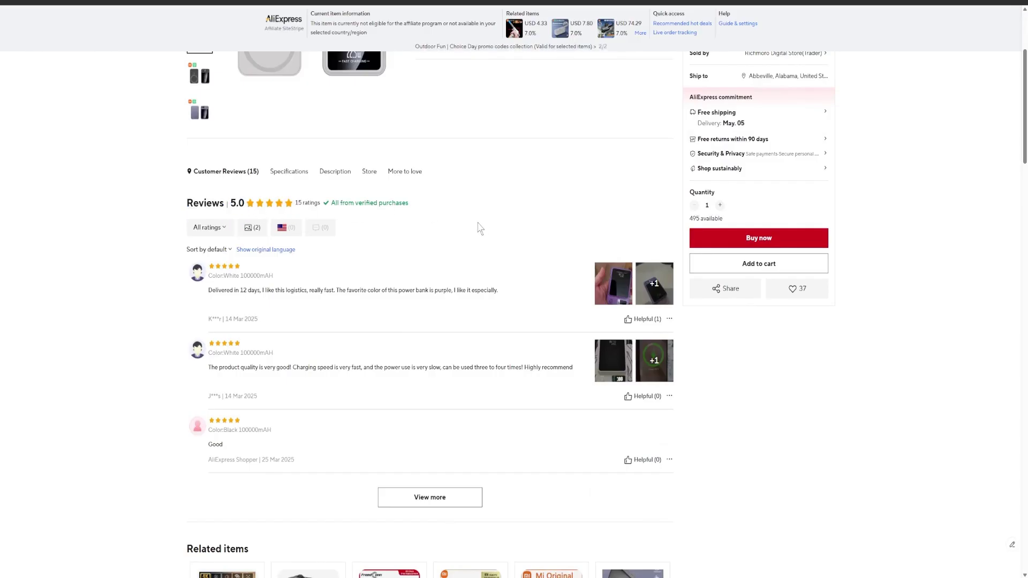
{"action": "left_click_drag", "start_coordinate": [320, 202], "coordinate": [301, 205]}
{"action": "left_click", "coordinate": [491, 233]}
{"action": "left_click", "coordinate": [465, 237]}
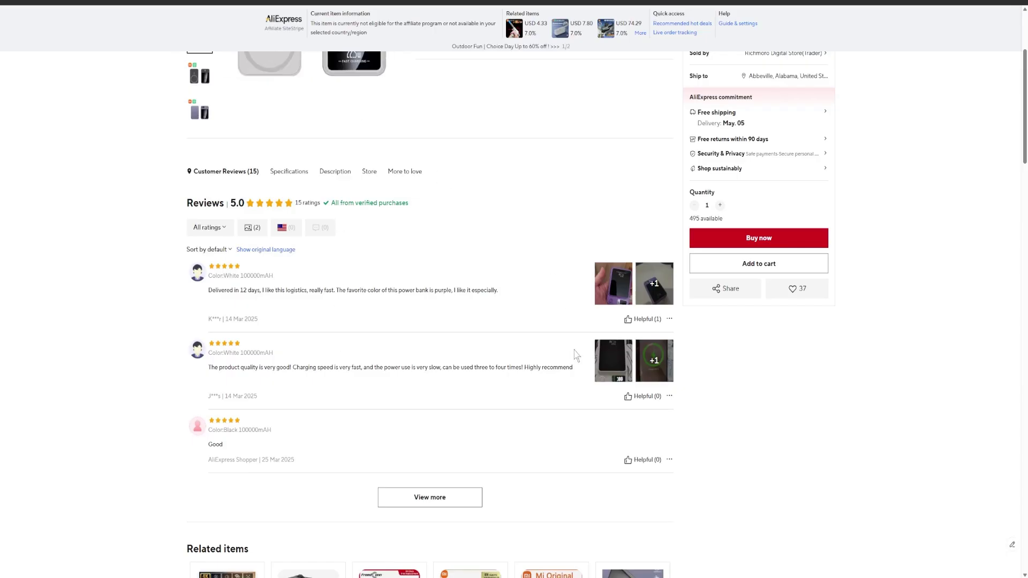
- Filter the full review list to reviews with photos and view the first reviewer's image, closing the reviews when done
{"action": "scroll", "coordinate": [459, 200], "scroll_direction": "down", "scroll_amount": 2}
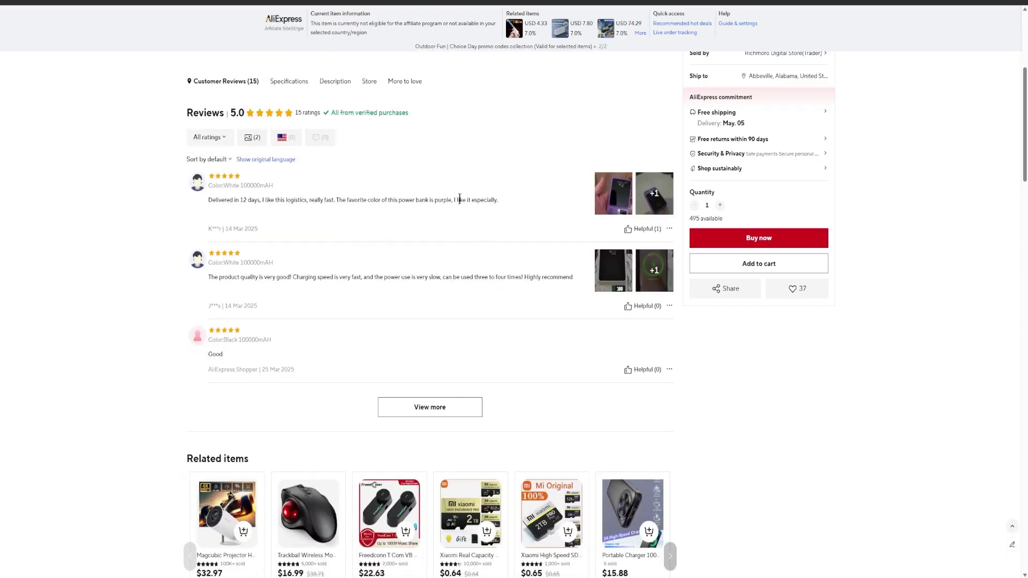
{"action": "left_click", "coordinate": [430, 407]}
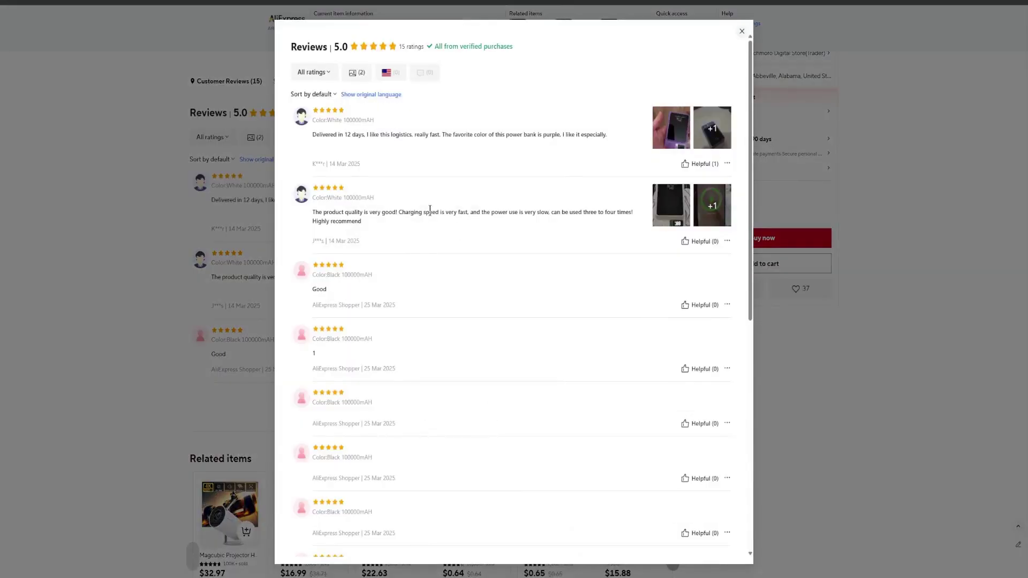
{"action": "left_click", "coordinate": [356, 74]}
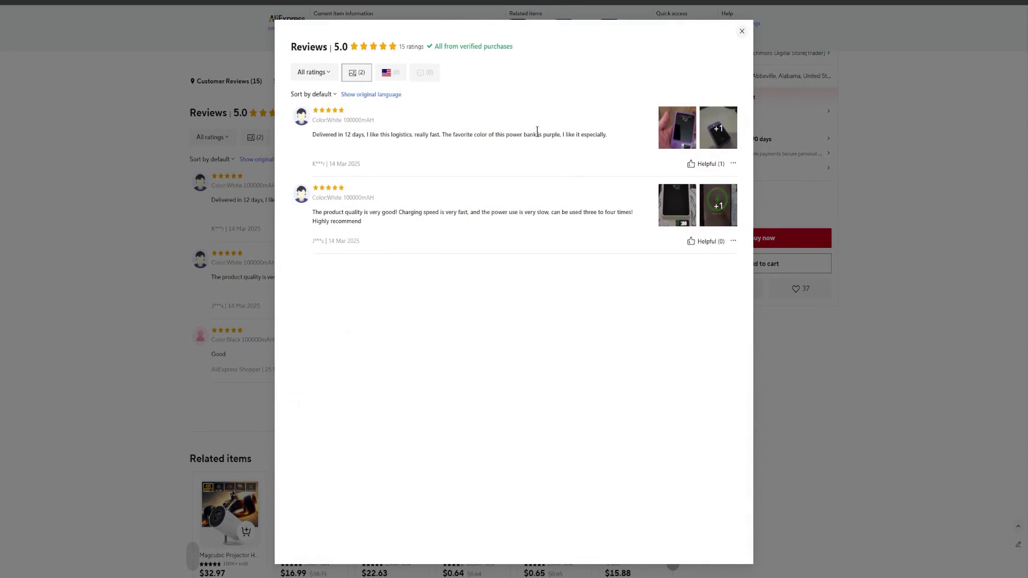
{"action": "left_click", "coordinate": [683, 125]}
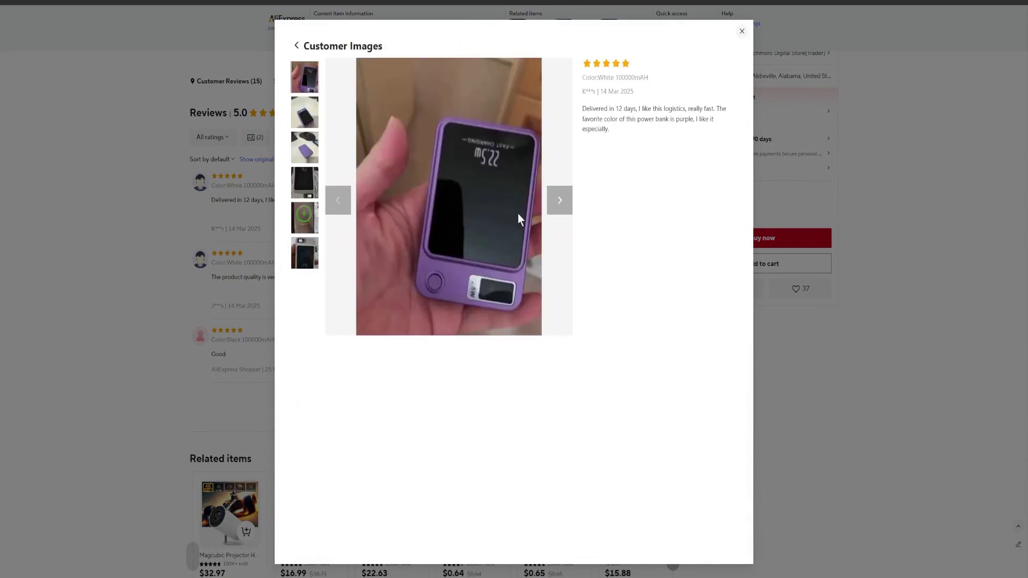
{"action": "left_click", "coordinate": [741, 31]}
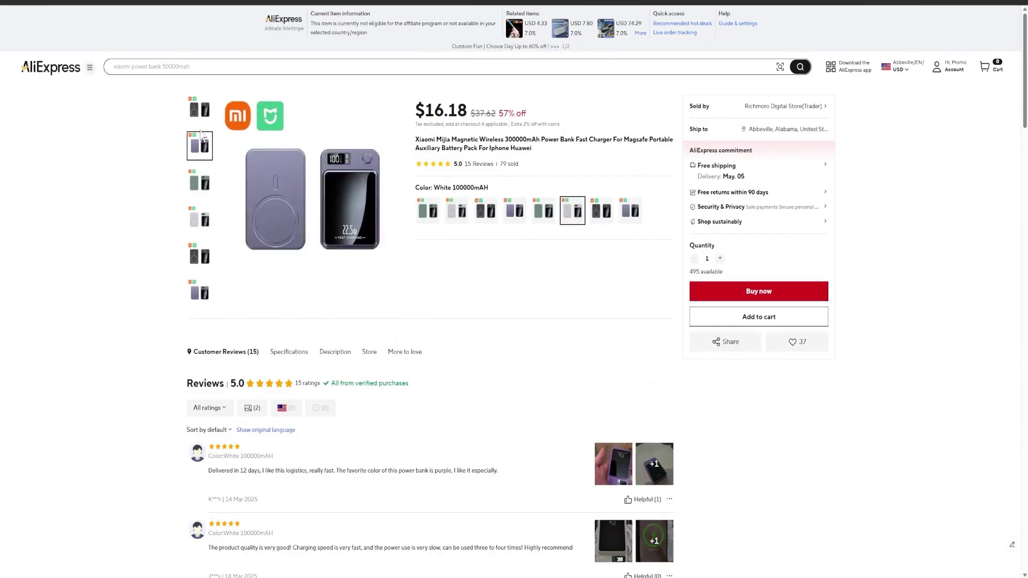
- Reopen the full review list and leaf through the first reviewer's photos to the third image
{"action": "scroll", "coordinate": [539, 339], "scroll_direction": "down", "scroll_amount": 5}
{"action": "left_click", "coordinate": [482, 363]}
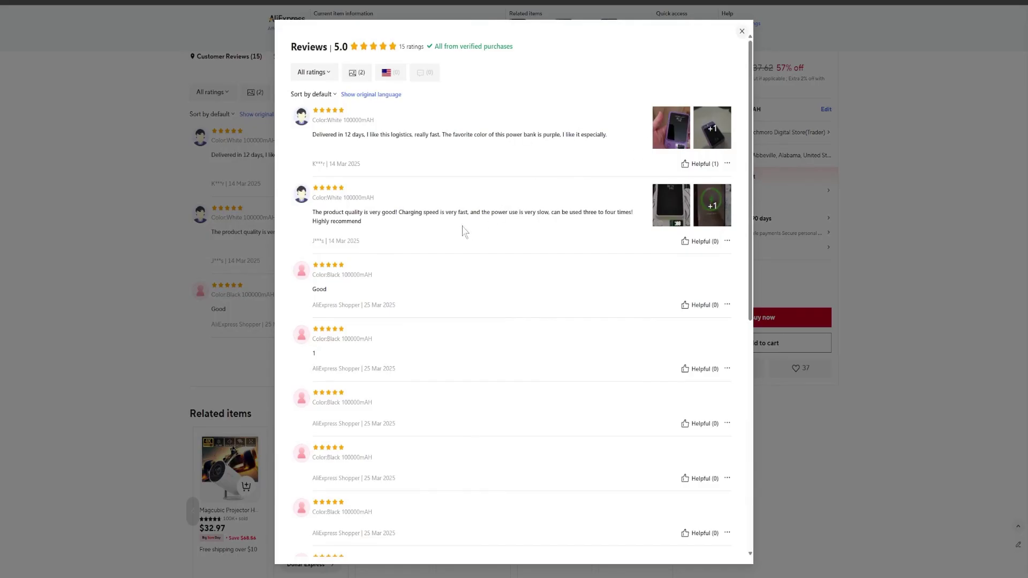
{"action": "left_click", "coordinate": [669, 143]}
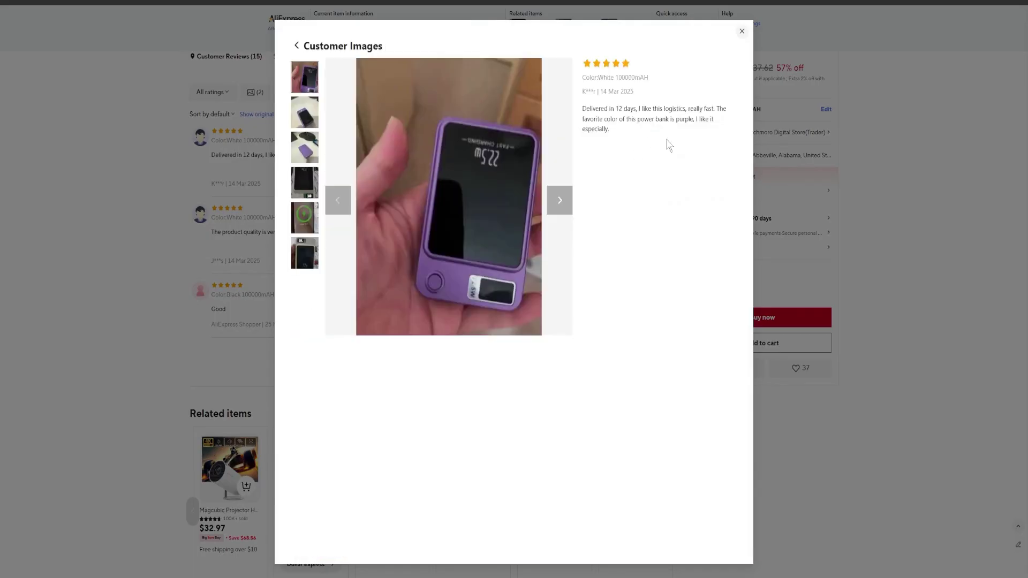
{"action": "left_click", "coordinate": [556, 202]}
{"action": "left_click", "coordinate": [337, 198]}
{"action": "left_click", "coordinate": [337, 195]}
{"action": "left_click", "coordinate": [565, 202]}
{"action": "left_click", "coordinate": [566, 202]}
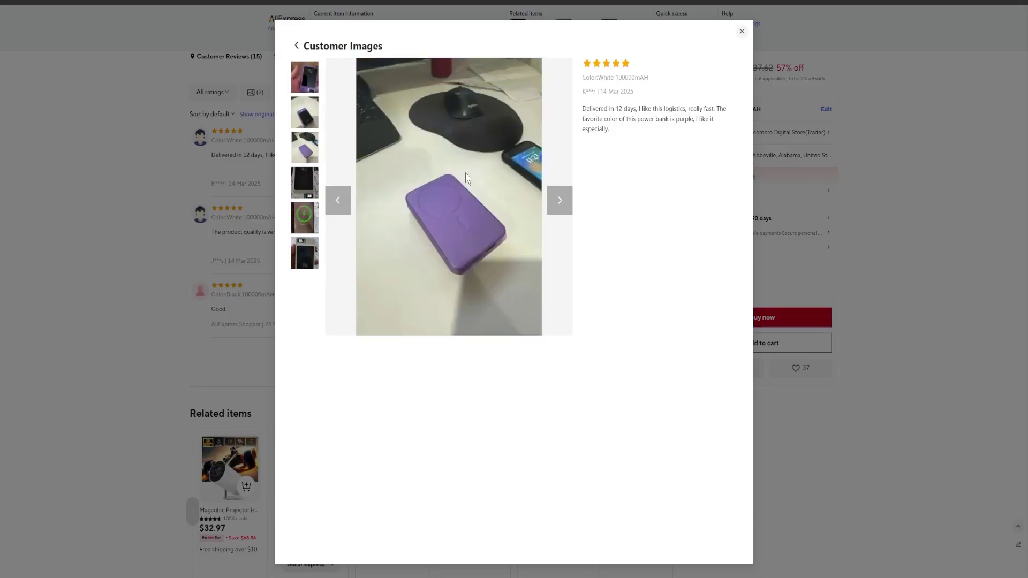
- View the fifth customer image, close the review images and return to the product details at the head of the listing
{"action": "left_click", "coordinate": [303, 257]}
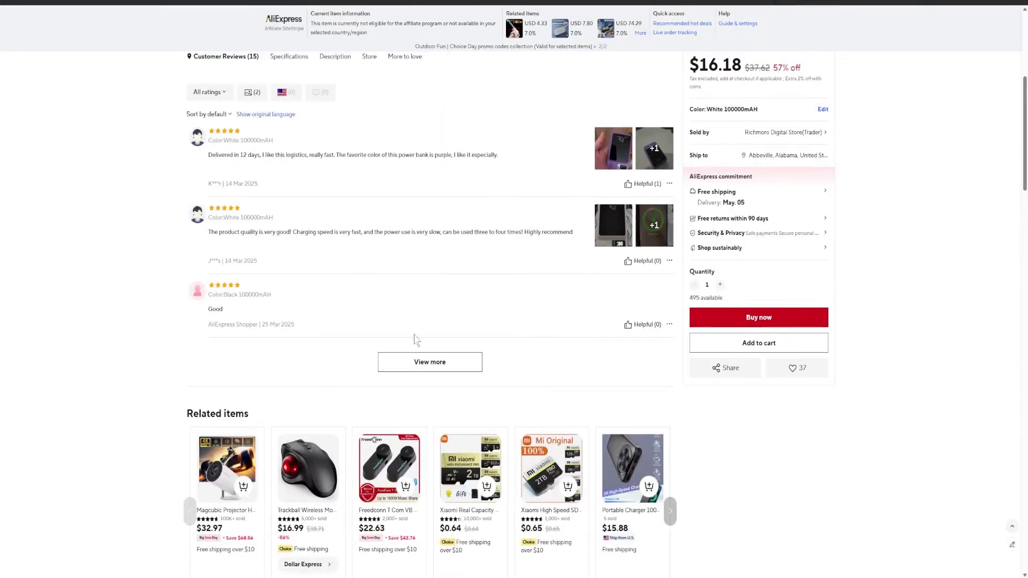
{"action": "scroll", "coordinate": [616, 321], "scroll_direction": "down", "scroll_amount": 1}
{"action": "scroll", "coordinate": [583, 268], "scroll_direction": "up", "scroll_amount": 2}
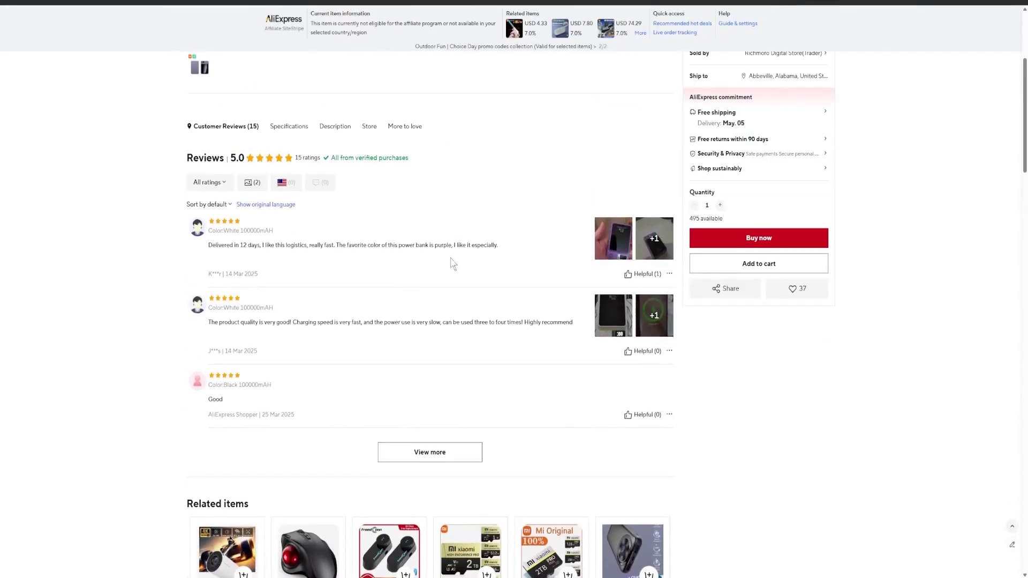
{"action": "scroll", "coordinate": [518, 246], "scroll_direction": "up", "scroll_amount": 4}
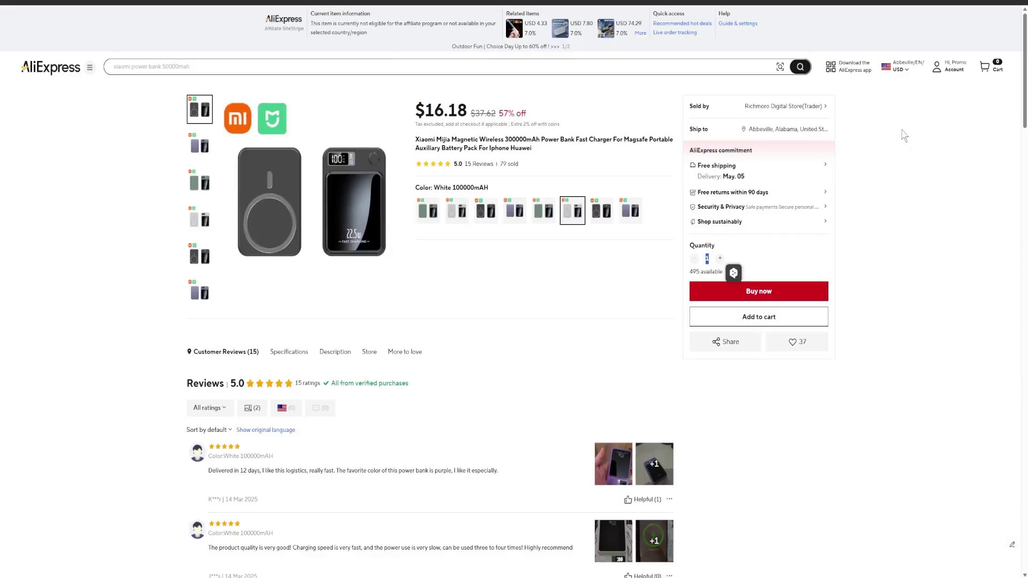
- Check the seller's store info and detailed ratings, open the Richmoro Digital Store page and highlight its positive reviews percentage
{"action": "mouse_move", "coordinate": [821, 107]}
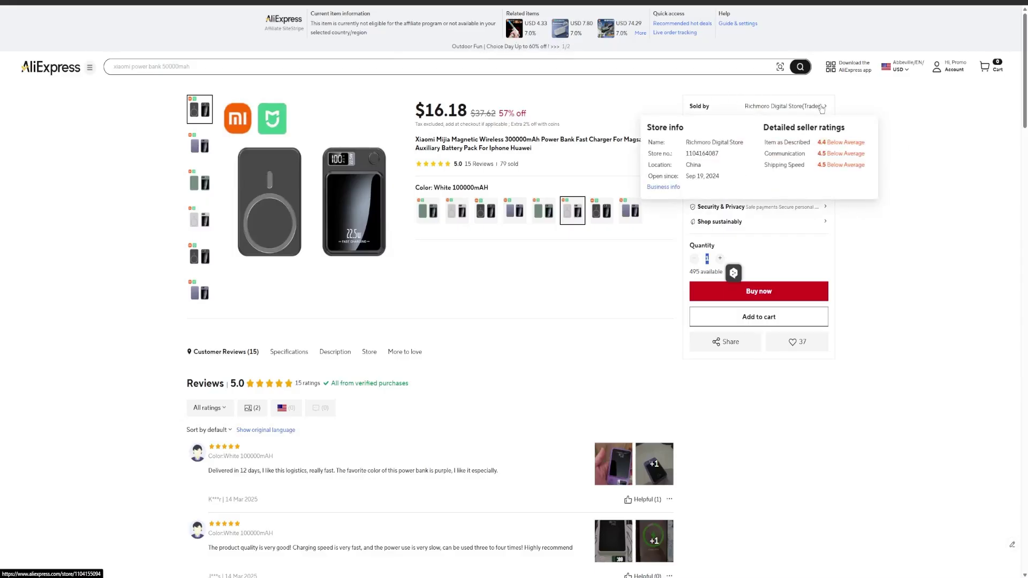
{"action": "left_click", "coordinate": [808, 107]}
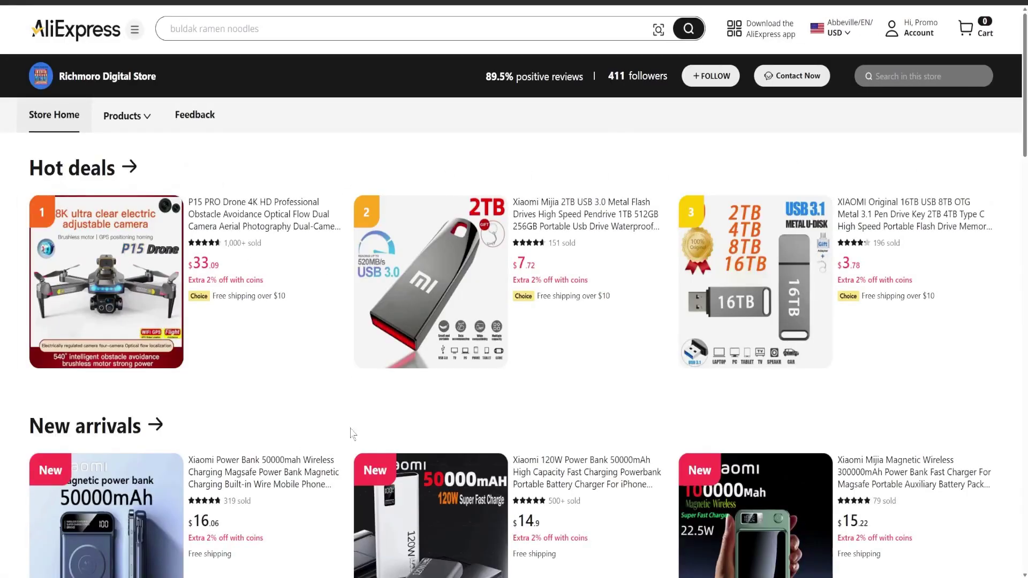
{"action": "left_click_drag", "start_coordinate": [483, 79], "coordinate": [576, 96]}
{"action": "left_click_drag", "start_coordinate": [487, 81], "coordinate": [578, 84]}
{"action": "scroll", "coordinate": [737, 346], "scroll_direction": "down", "scroll_amount": 3}
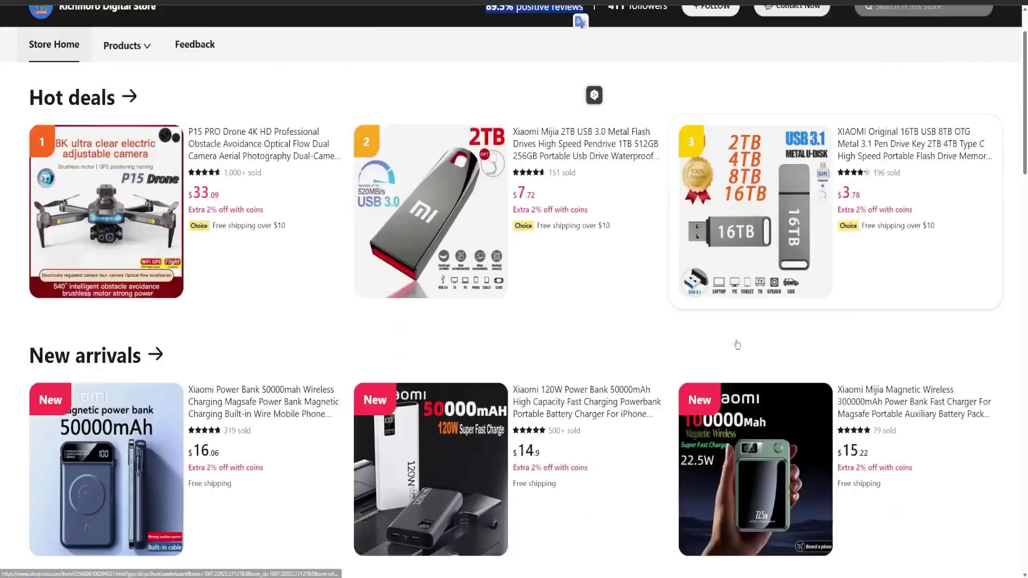
{"action": "scroll", "coordinate": [686, 323], "scroll_direction": "up", "scroll_amount": 2}
- Briefly revisit the listing, examine the seller store's product range and highlight its positive reviews percentage again
{"action": "left_click", "coordinate": [176, 5]}
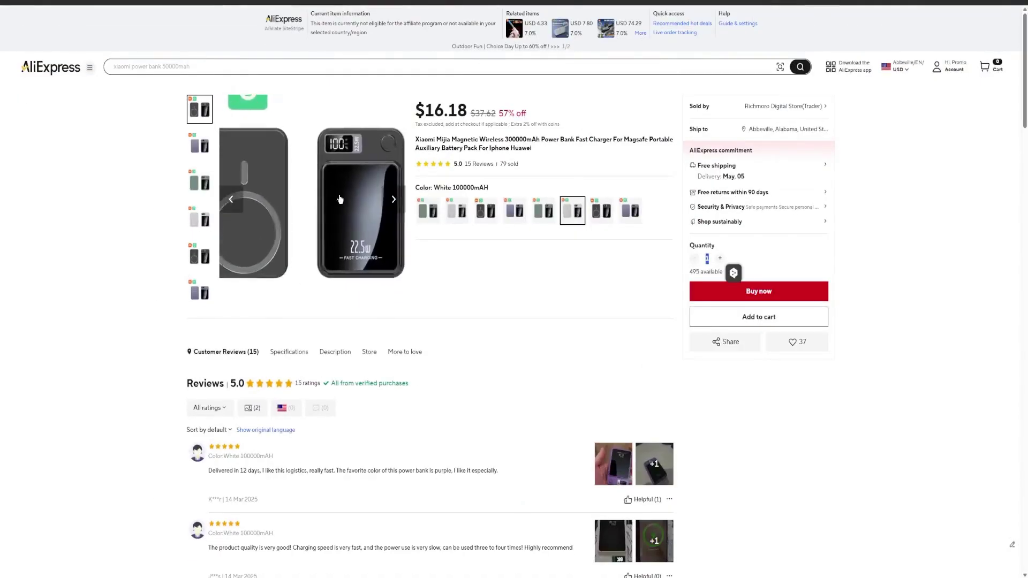
{"action": "left_click", "coordinate": [283, 4]}
{"action": "scroll", "coordinate": [352, 322], "scroll_direction": "down", "scroll_amount": 5}
{"action": "scroll", "coordinate": [258, 339], "scroll_direction": "down", "scroll_amount": 9}
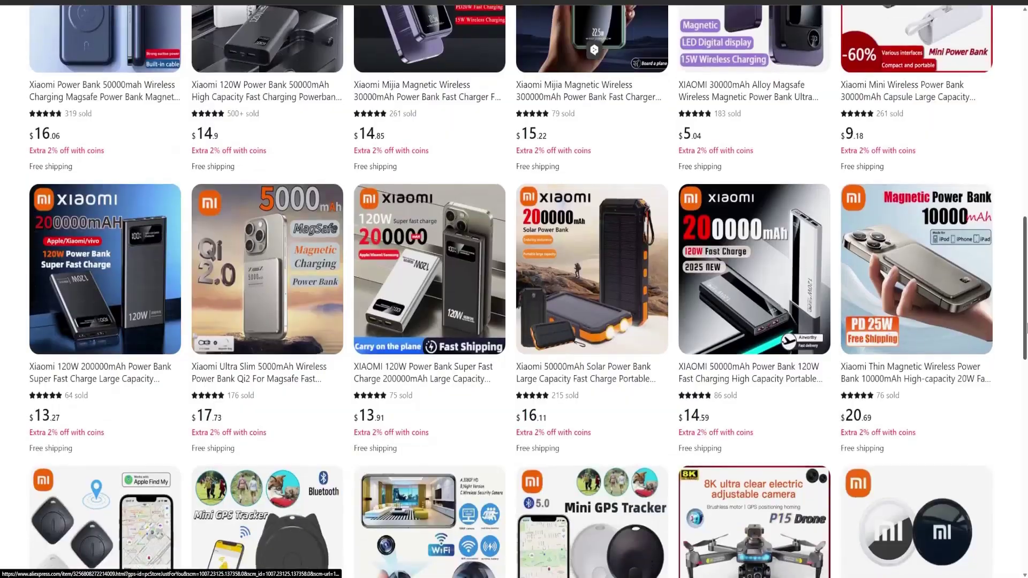
{"action": "left_click_drag", "start_coordinate": [1025, 315], "coordinate": [1026, 107]}
{"action": "left_click_drag", "start_coordinate": [486, 77], "coordinate": [583, 82]}
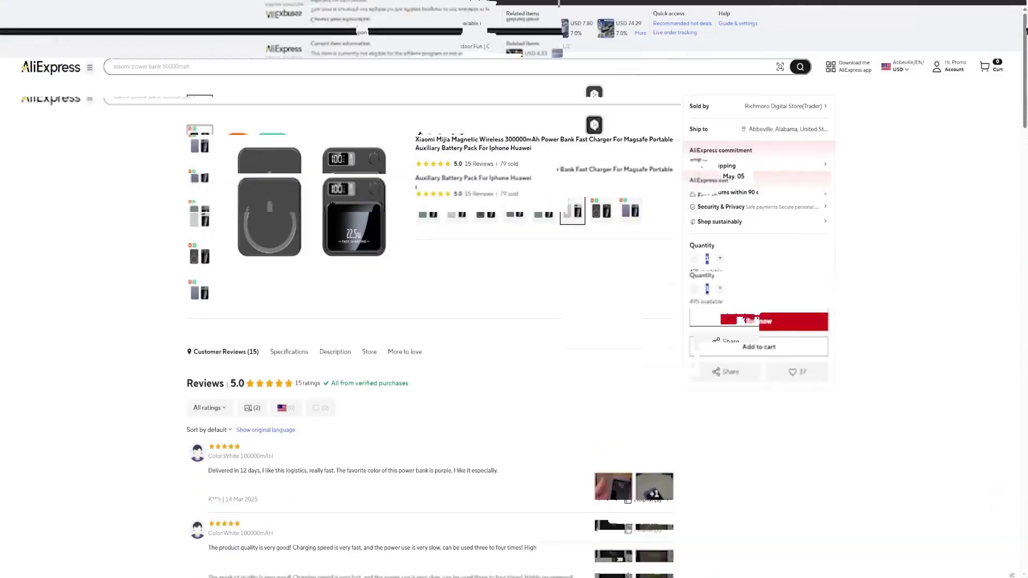
- Inspect the country and state choices in the listing's Ship to settings, and close them without applying changes
{"action": "left_click", "coordinate": [774, 135]}
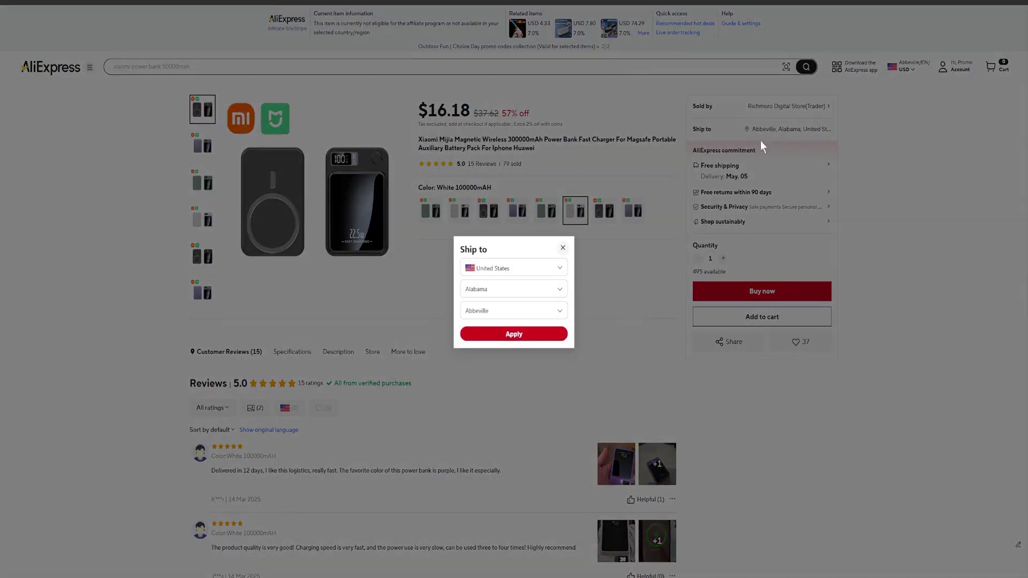
{"action": "left_click", "coordinate": [495, 269]}
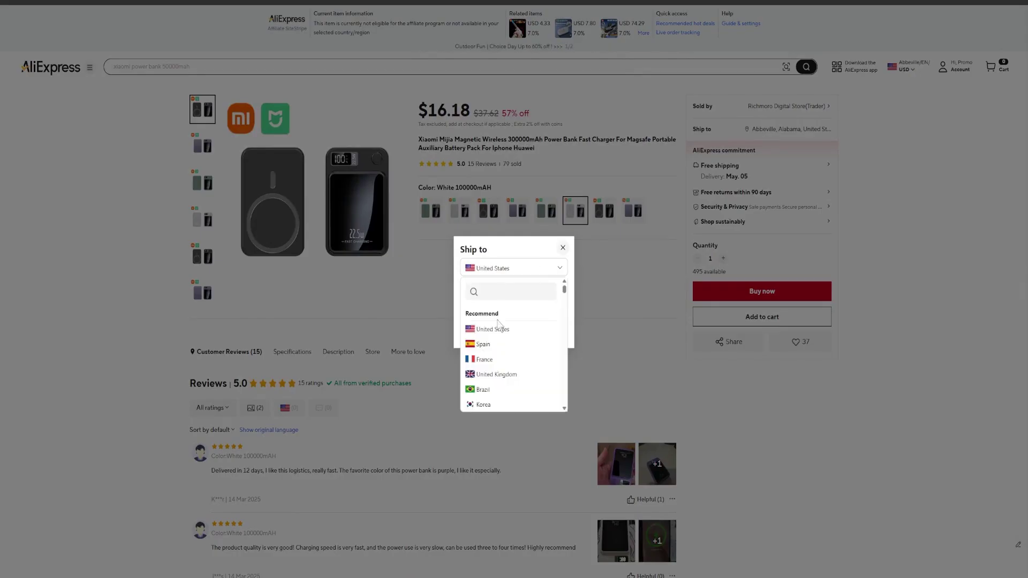
{"action": "left_click", "coordinate": [502, 260]}
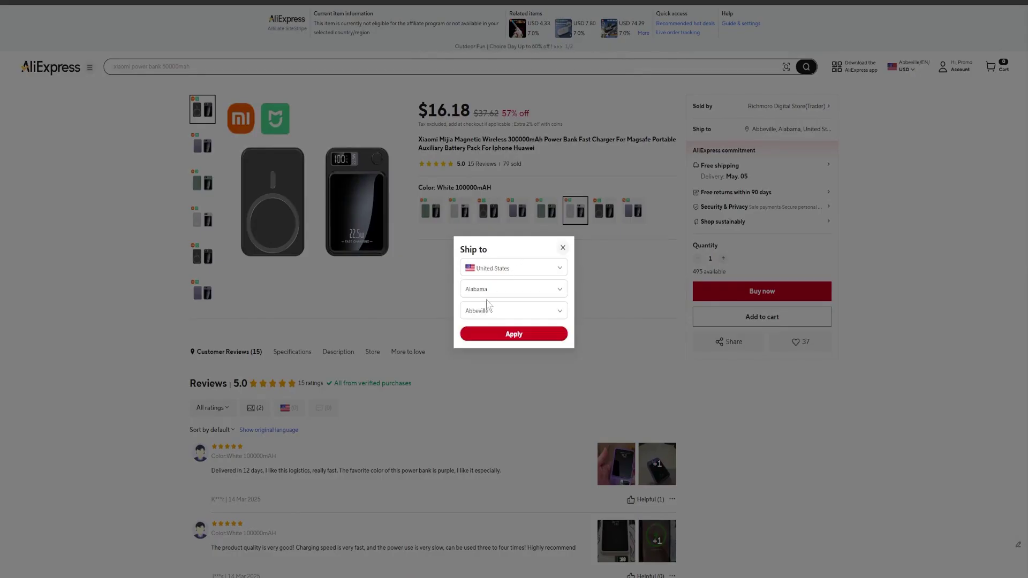
{"action": "left_click", "coordinate": [488, 289]}
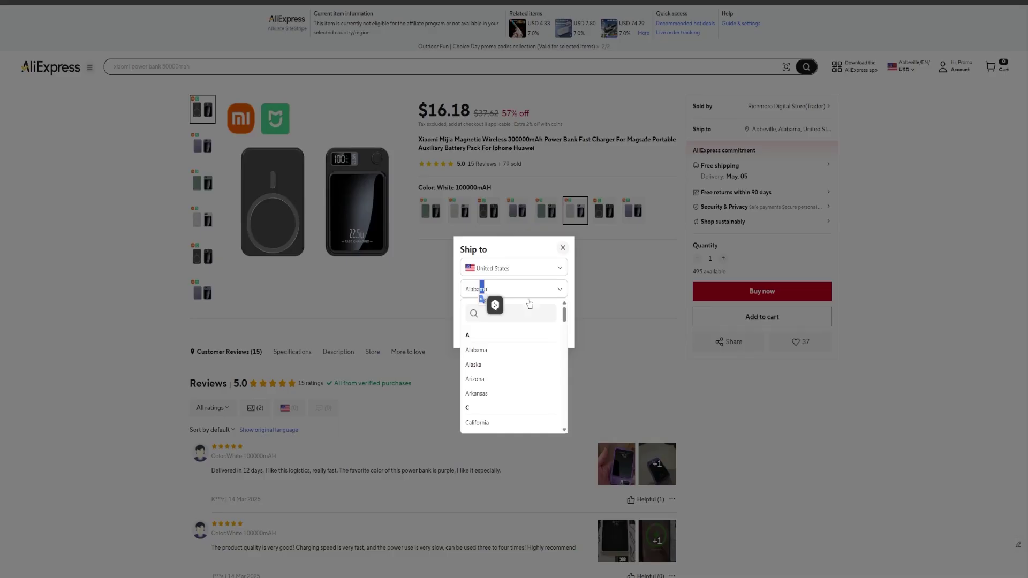
{"action": "left_click", "coordinate": [563, 248]}
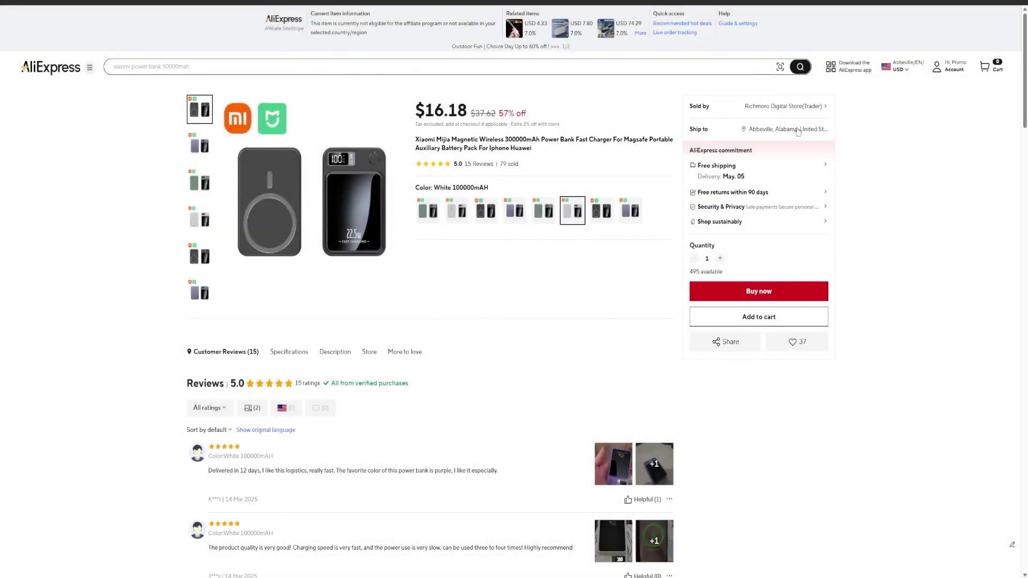
- Highlight the tax and coin discount note beneath the product's price
{"action": "scroll", "coordinate": [870, 190], "scroll_direction": "down", "scroll_amount": 1}
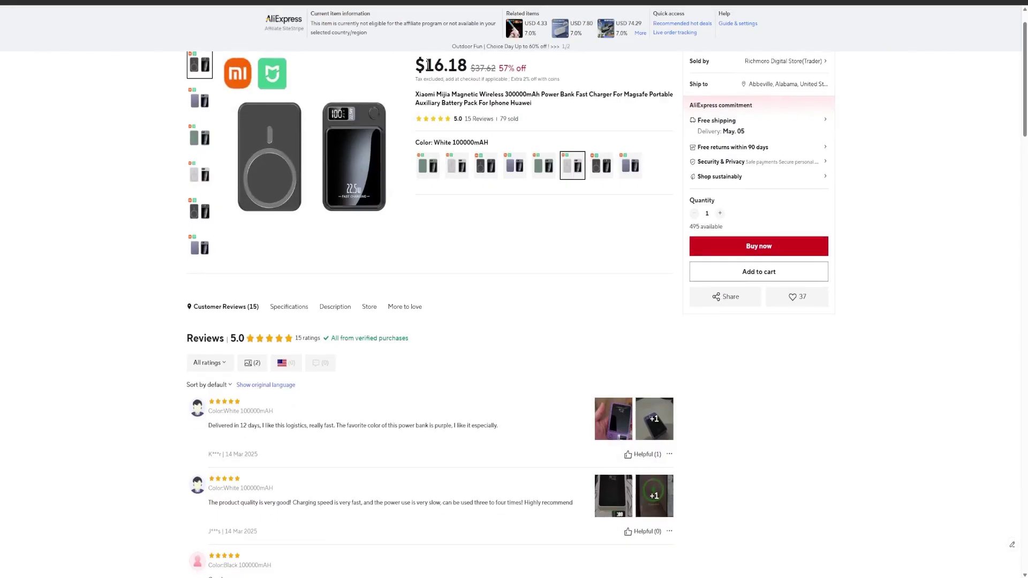
{"action": "left_click_drag", "start_coordinate": [441, 79], "coordinate": [579, 87]}
{"action": "left_click", "coordinate": [948, 187]}
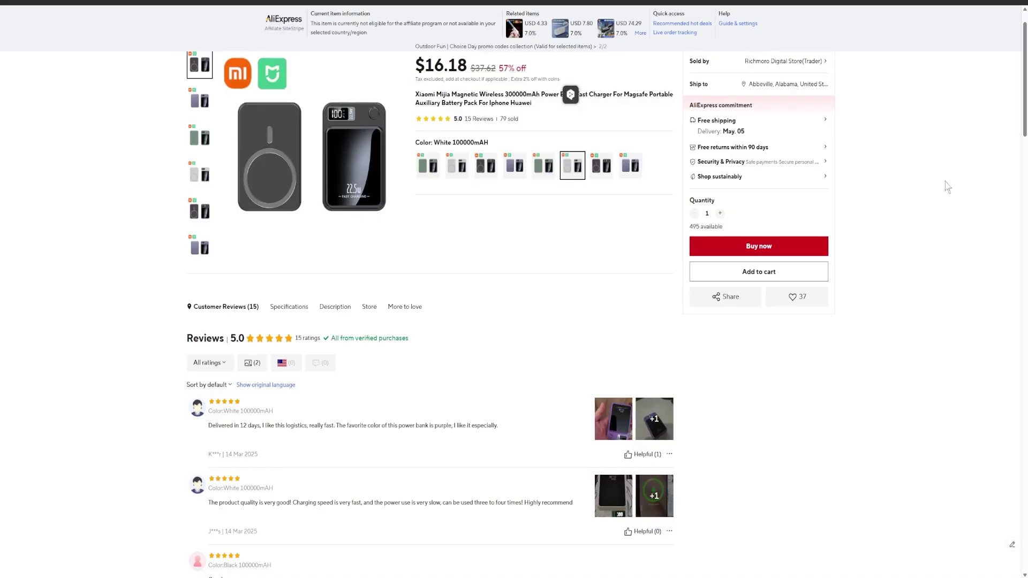
{"action": "scroll", "coordinate": [900, 206], "scroll_direction": "up", "scroll_amount": 1}
{"action": "scroll", "coordinate": [873, 209], "scroll_direction": "down", "scroll_amount": 1}
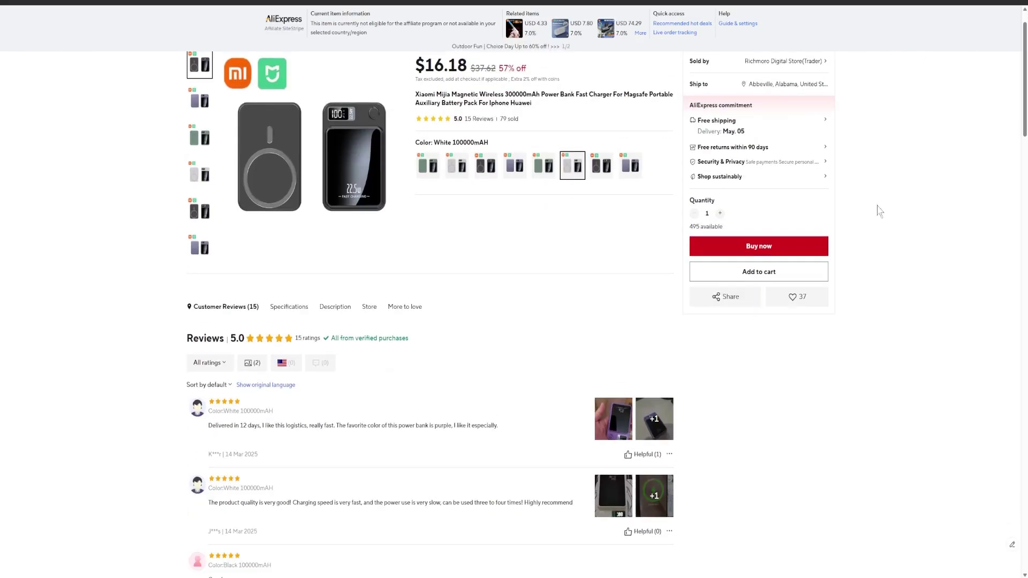
- Check the shipping method, carrier and delivery date of the free shipping offer twice, closing the details each time
{"action": "left_click", "coordinate": [825, 121]}
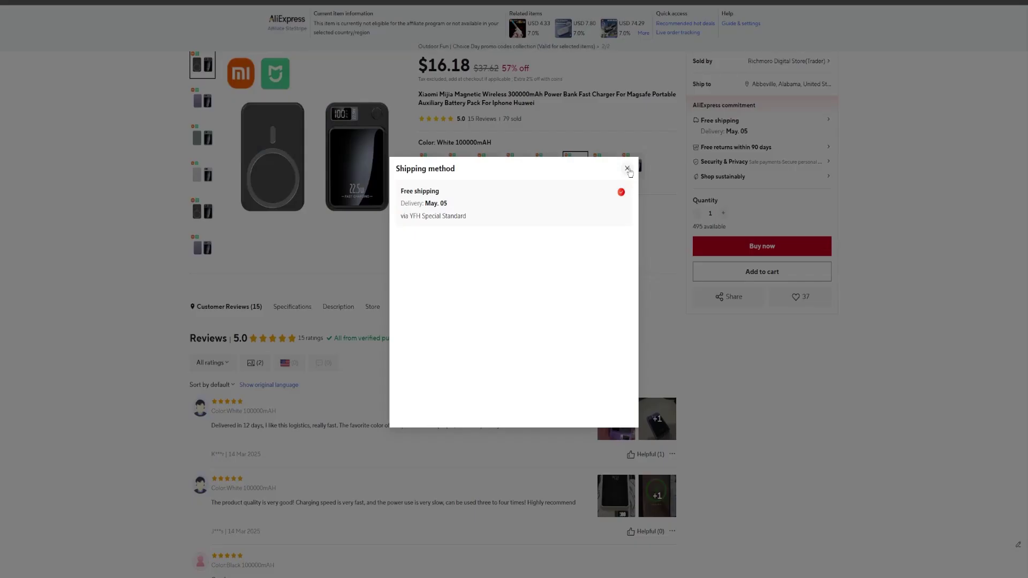
{"action": "left_click", "coordinate": [628, 169]}
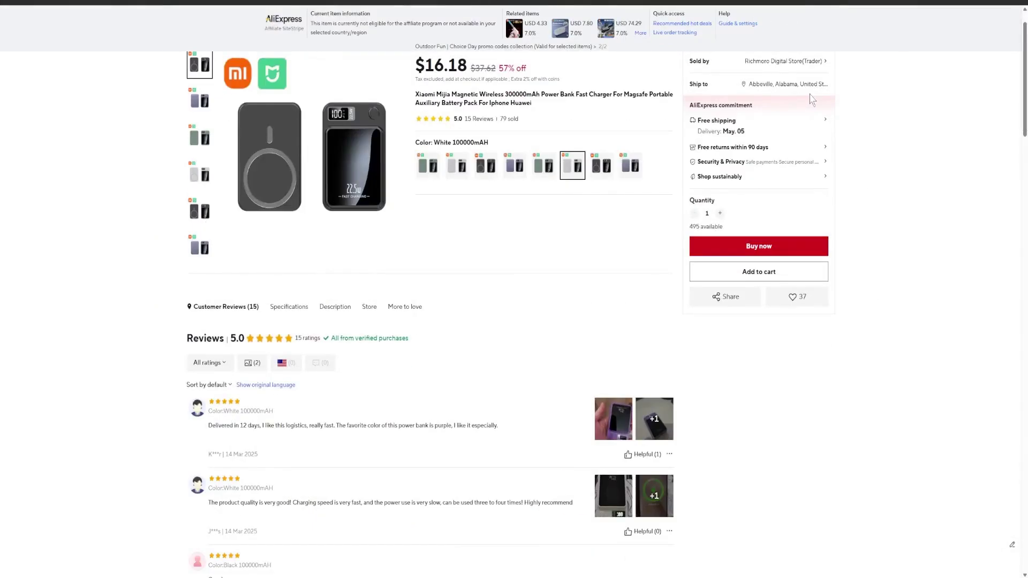
{"action": "left_click", "coordinate": [825, 121]}
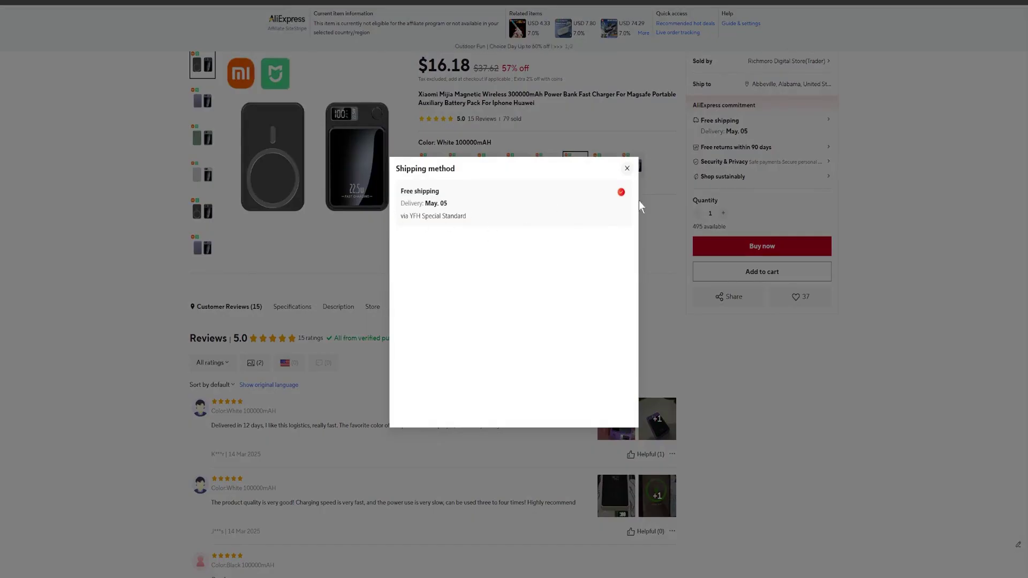
{"action": "left_click", "coordinate": [628, 169]}
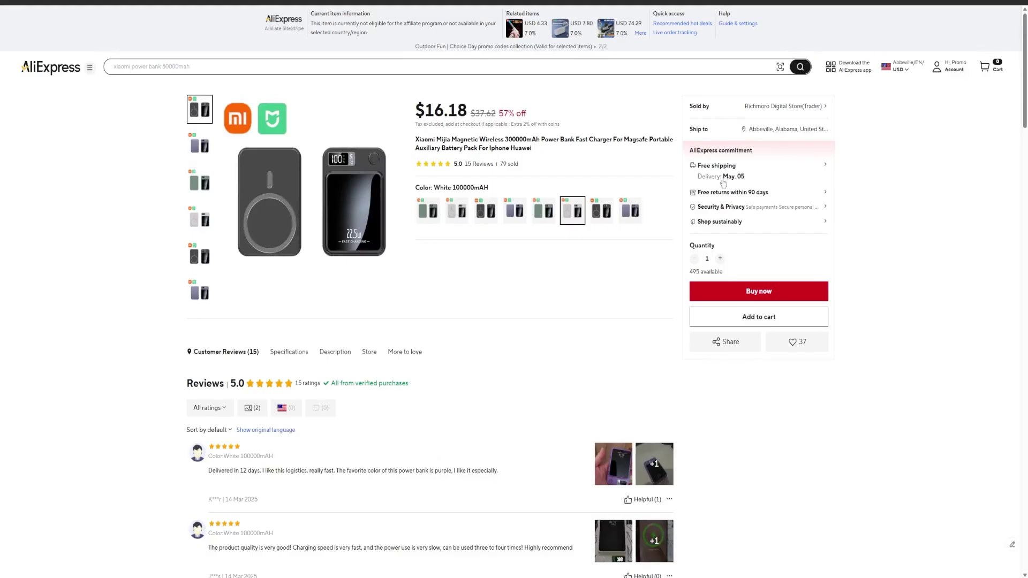
{"action": "scroll", "coordinate": [737, 181], "scroll_direction": "down", "scroll_amount": 2}
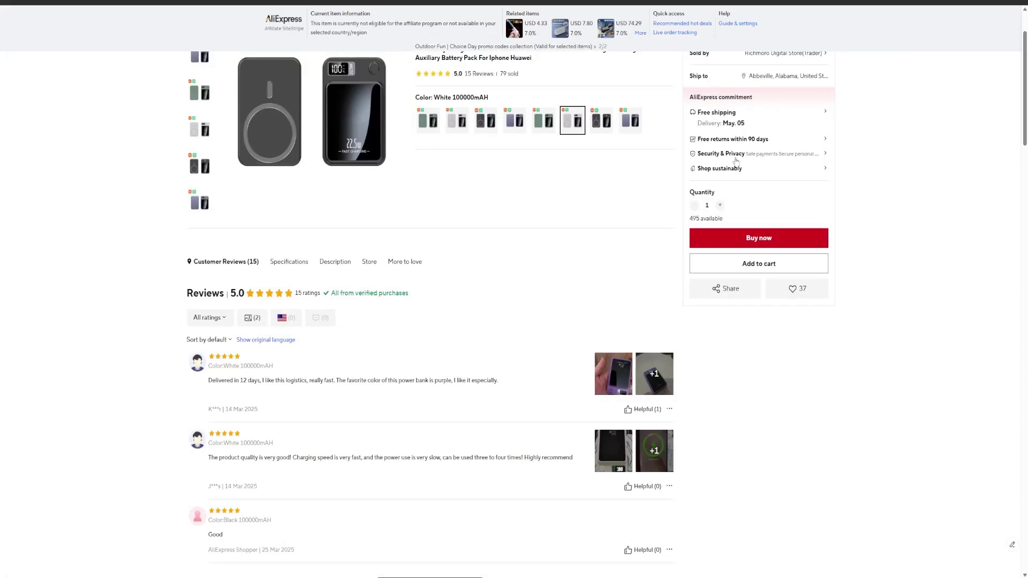
- Raise the order quantity by several units and set it back to 1
{"action": "left_click", "coordinate": [720, 205]}
{"action": "left_click", "coordinate": [720, 207]}
{"action": "left_click", "coordinate": [720, 207]}
{"action": "left_click", "coordinate": [720, 207]}
{"action": "left_click", "coordinate": [721, 206]}
{"action": "left_click", "coordinate": [720, 207]}
{"action": "left_click", "coordinate": [720, 206]}
{"action": "left_click", "coordinate": [721, 206]}
{"action": "double_click", "coordinate": [708, 206]}
{"action": "type", "text": "1"}
- Proceed to checkout with the power bank and highlight the promo codes and shipping fee in the order summary
{"action": "left_click", "coordinate": [759, 250]}
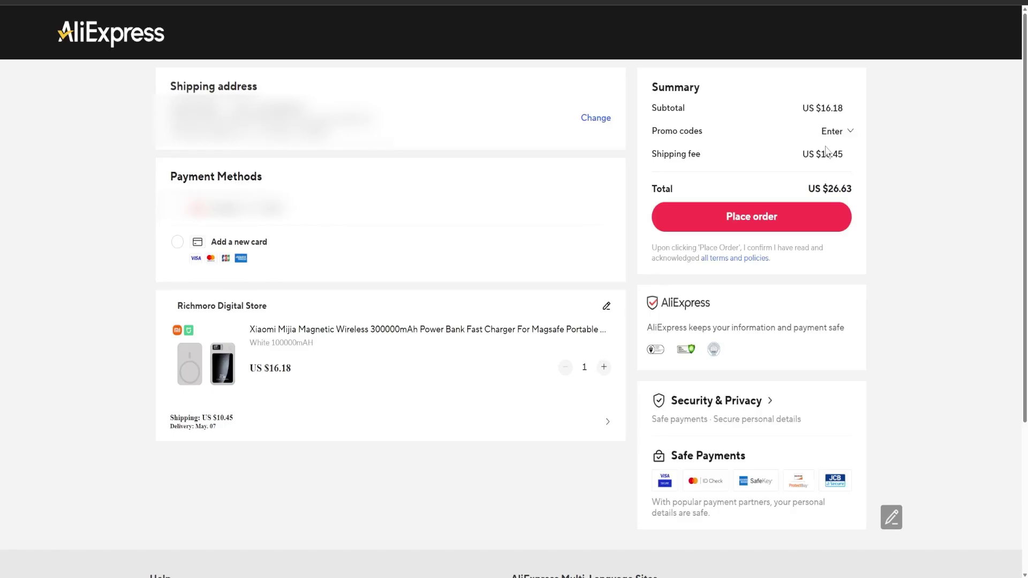
{"action": "left_click_drag", "start_coordinate": [652, 138], "coordinate": [712, 142]}
{"action": "left_click", "coordinate": [737, 135]}
{"action": "left_click_drag", "start_coordinate": [819, 157], "coordinate": [846, 160]}
{"action": "left_click", "coordinate": [853, 169]}
- Compare the item subtotal with the shipping fee in the checkout summary, highlighting the heading and both amounts
{"action": "left_click_drag", "start_coordinate": [658, 89], "coordinate": [718, 96]}
{"action": "left_click", "coordinate": [818, 103]}
{"action": "left_click_drag", "start_coordinate": [822, 103], "coordinate": [856, 110]}
{"action": "left_click_drag", "start_coordinate": [816, 155], "coordinate": [845, 156]}
{"action": "left_click", "coordinate": [834, 168]}
{"action": "left_click", "coordinate": [892, 208]}
{"action": "left_click_drag", "start_coordinate": [814, 108], "coordinate": [844, 109]}
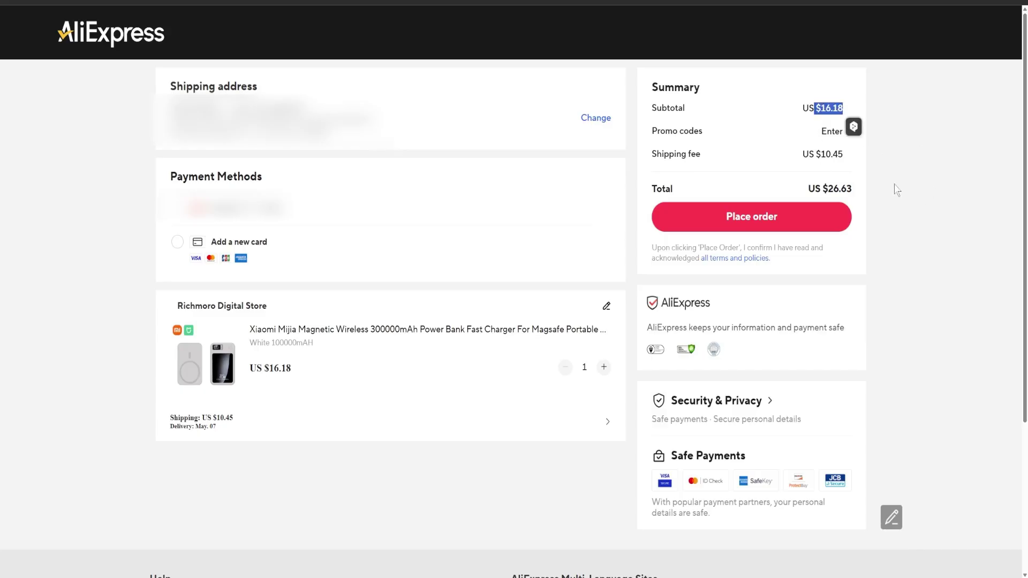
{"action": "left_click", "coordinate": [909, 208]}
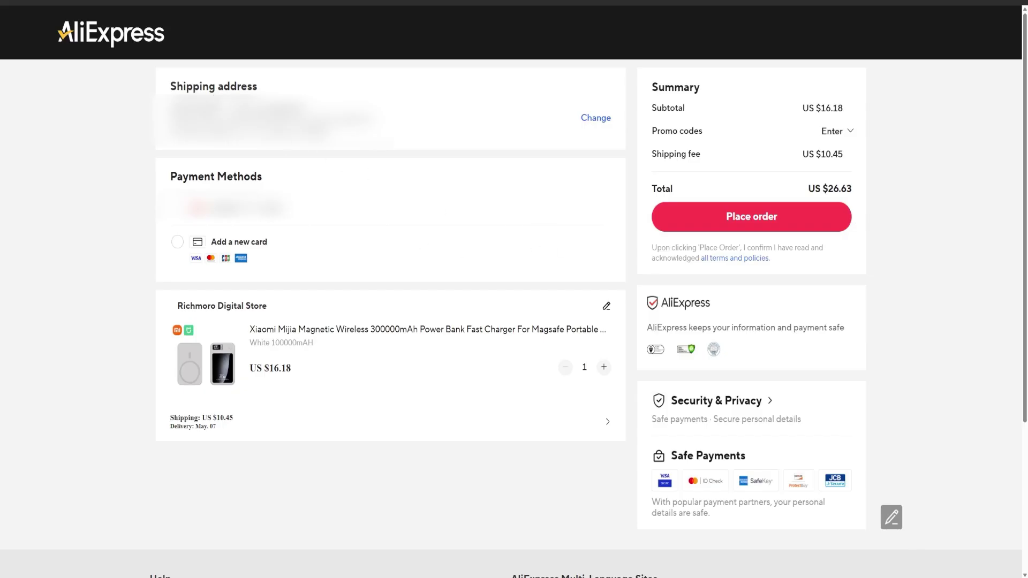
- Highlight the shipping fee amount in the checkout summary again and clear the selection
{"action": "left_click", "coordinate": [142, 46]}
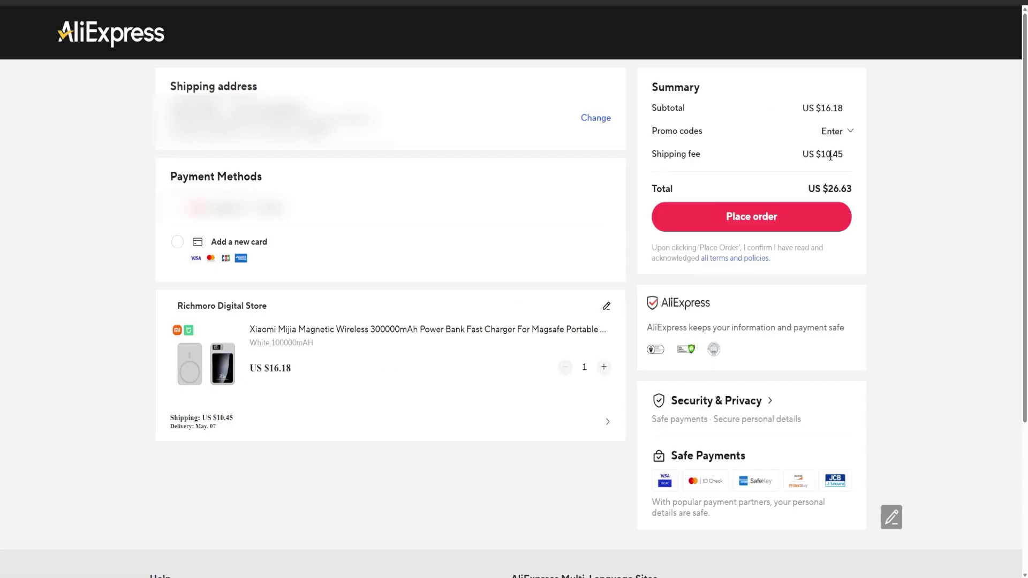
{"action": "left_click_drag", "start_coordinate": [816, 154], "coordinate": [843, 156]}
{"action": "left_click", "coordinate": [836, 155]}
{"action": "left_click", "coordinate": [840, 155]}
{"action": "left_click_drag", "start_coordinate": [817, 154], "coordinate": [843, 155]}
{"action": "left_click", "coordinate": [936, 170]}
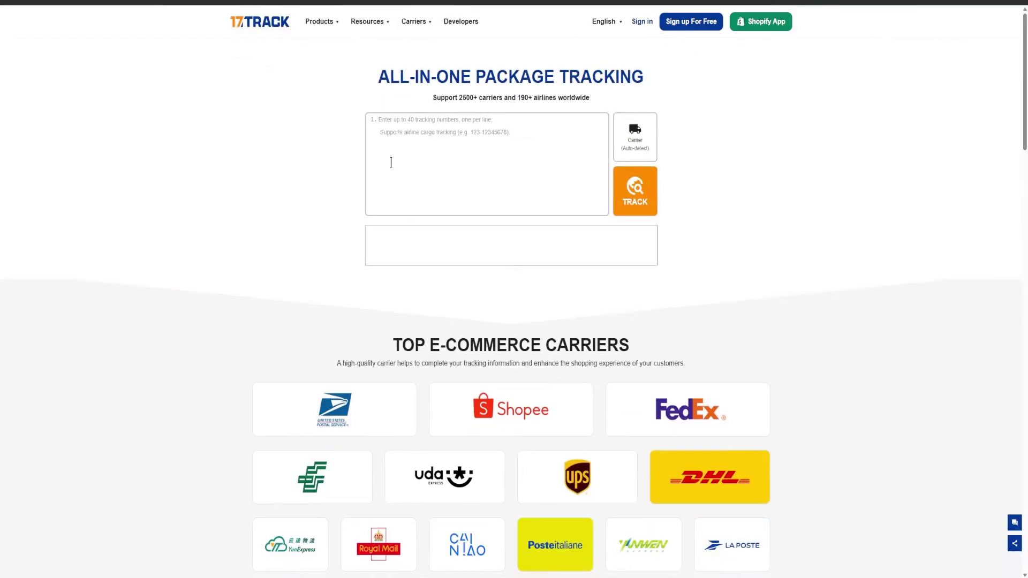
- Switch to the 17TRACK package tracking site and highlight its name in the page header
{"action": "left_click_drag", "start_coordinate": [215, 22], "coordinate": [289, 23]}
{"action": "left_click", "coordinate": [258, 119]}
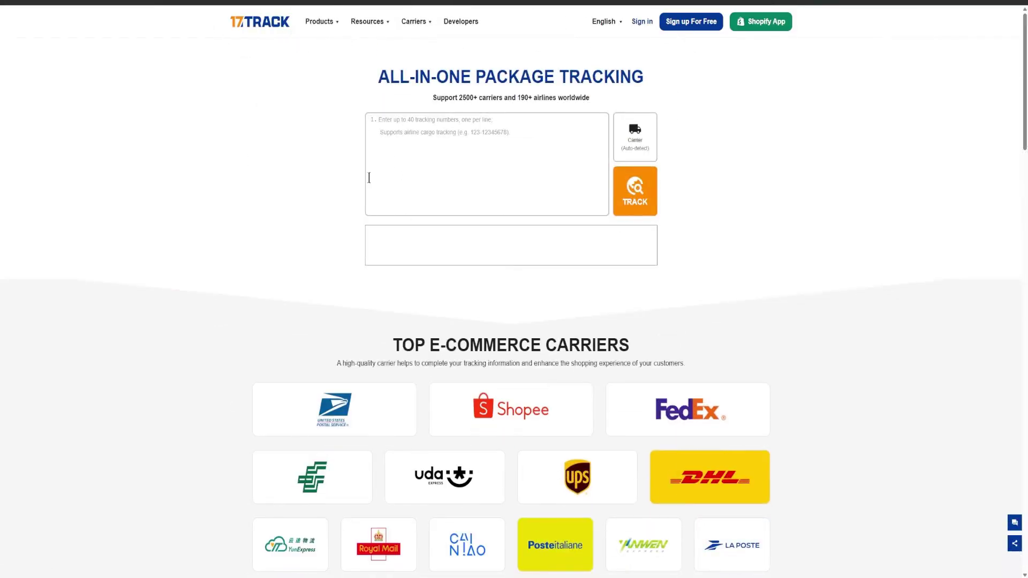